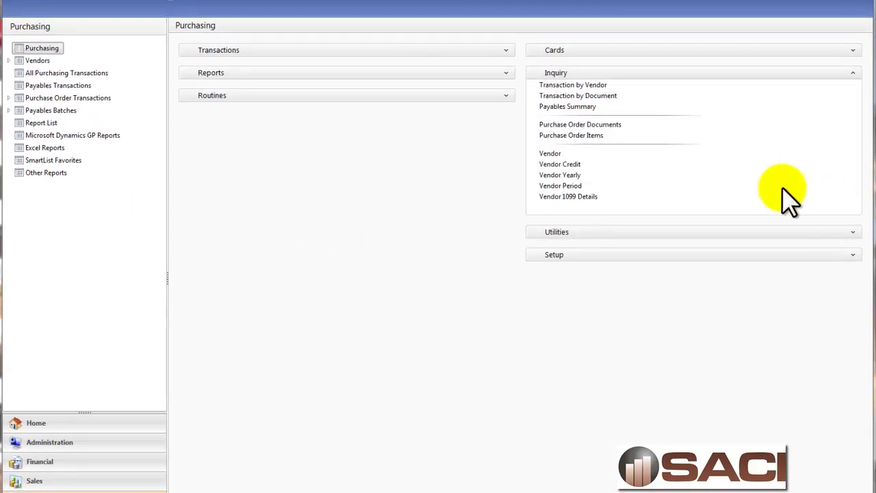
Step: Review the Payables Management Setup defaults, including the option to print previously applied documents on remittance
{"action": "left_click", "coordinate": [853, 72]}
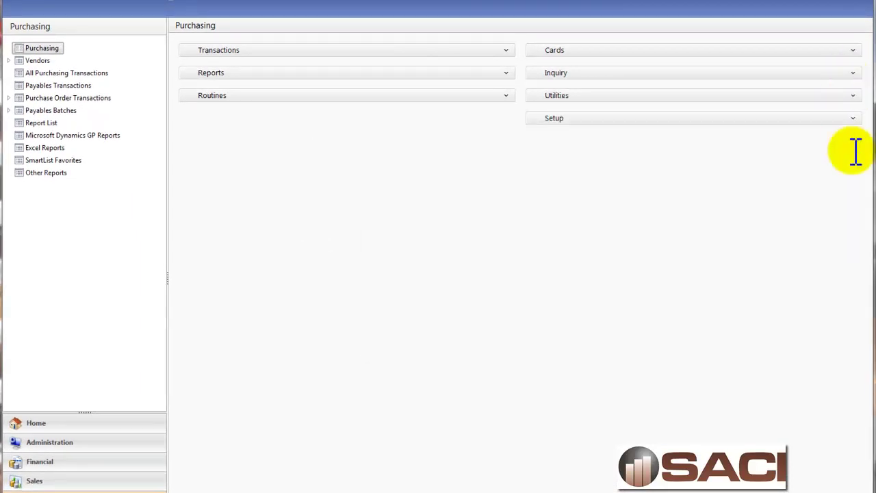
{"action": "left_click", "coordinate": [852, 116]}
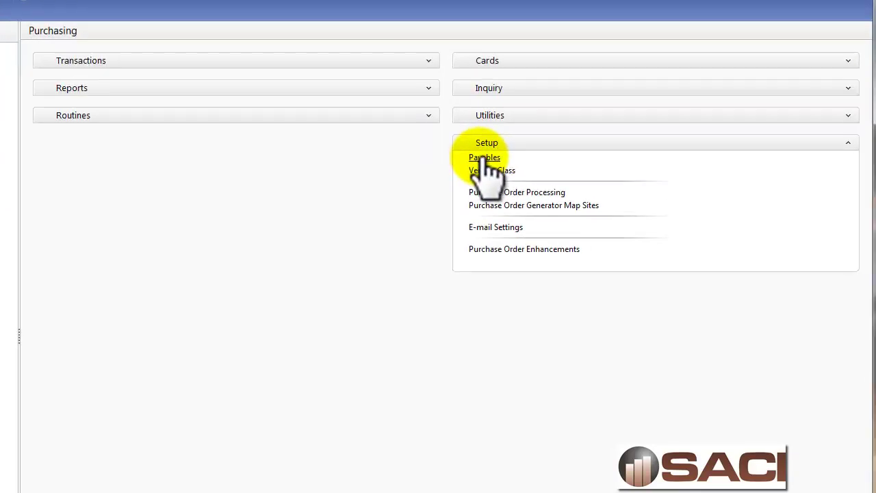
{"action": "left_click", "coordinate": [518, 143]}
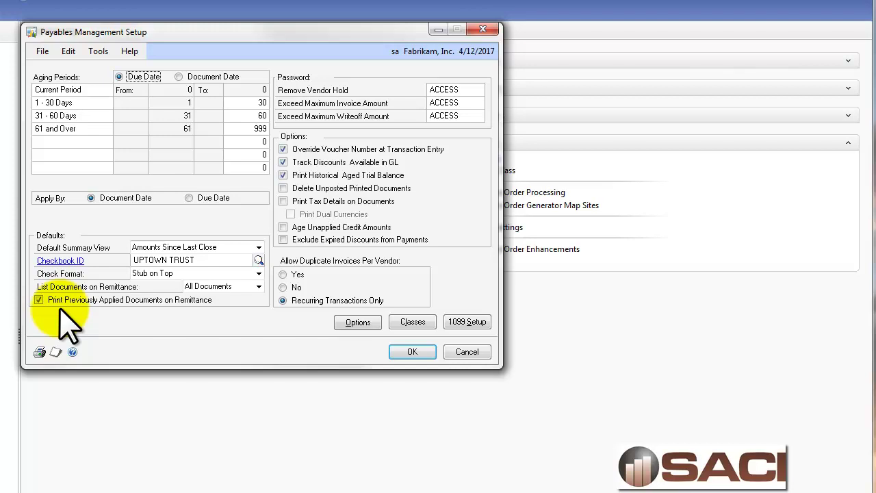
{"action": "left_click", "coordinate": [414, 352]}
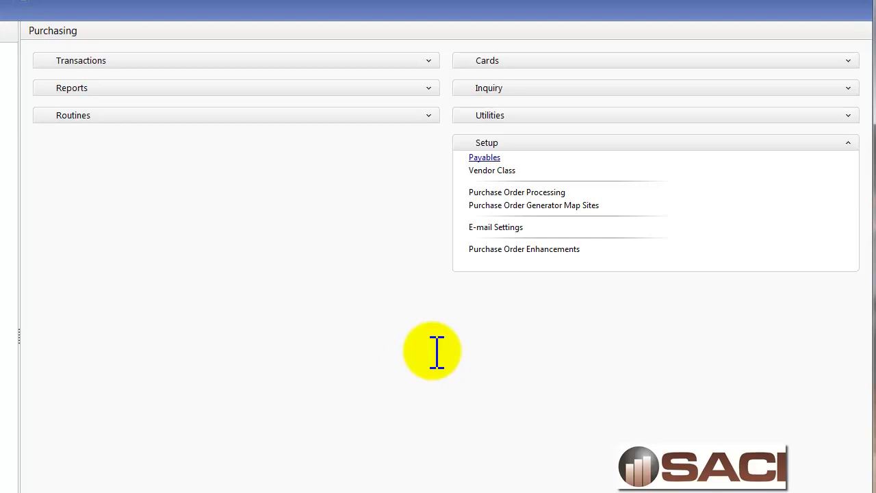
Step: Review the automatic apply and remittance options for selecting payables checks, leaving the batch unbuilt
{"action": "left_click", "coordinate": [848, 142]}
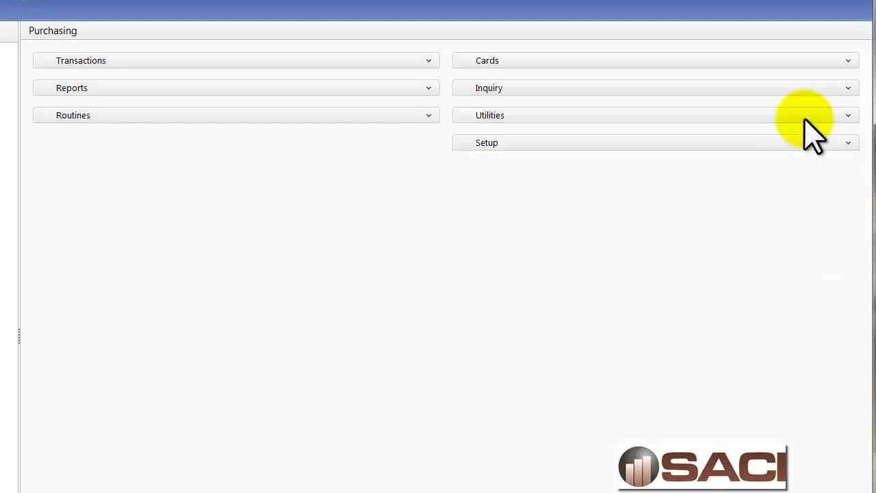
{"action": "left_click", "coordinate": [429, 60]}
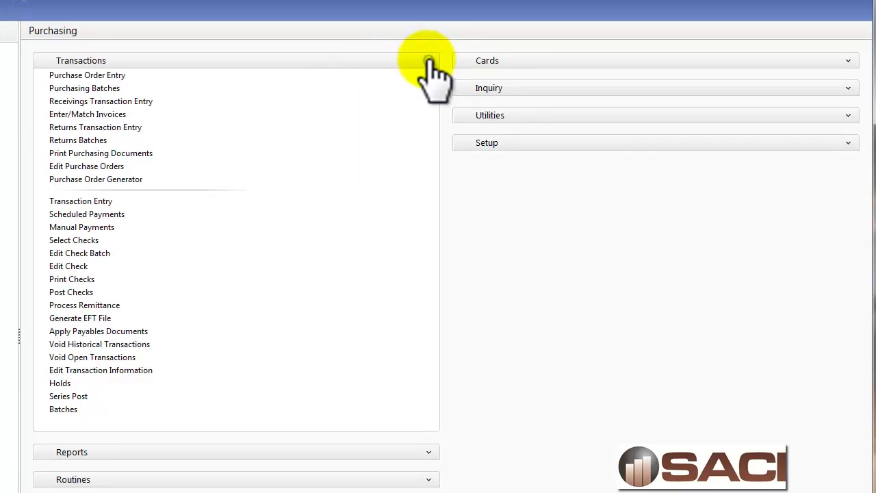
{"action": "left_click", "coordinate": [76, 241]}
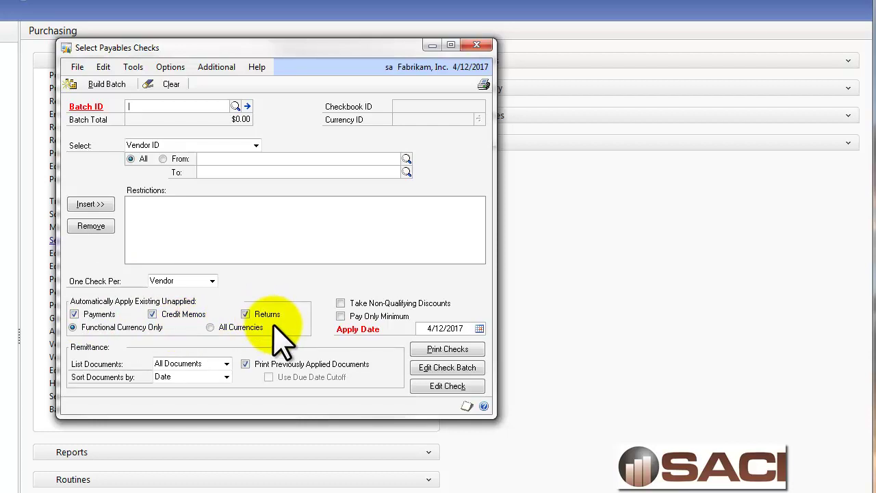
{"action": "left_click", "coordinate": [485, 45]}
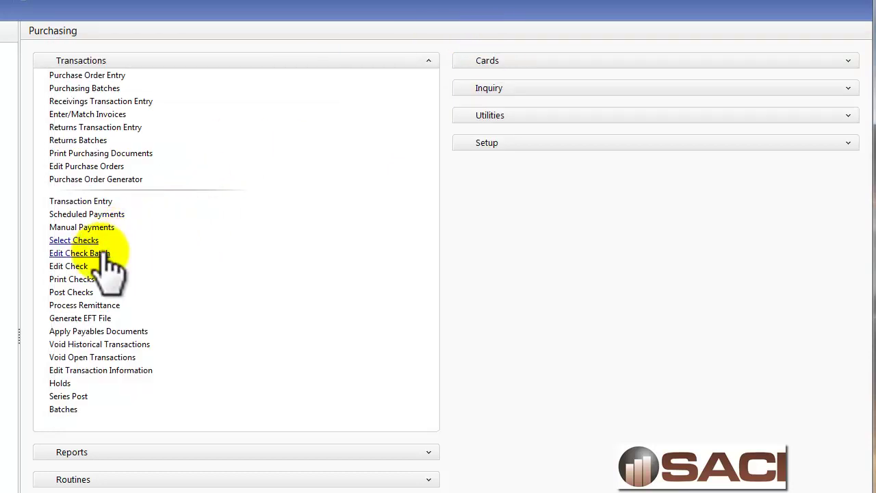
Step: Start applying payables documents for vendor Central Cellular, Inc. and select the open credit memo 7001.1
{"action": "left_click", "coordinate": [57, 331]}
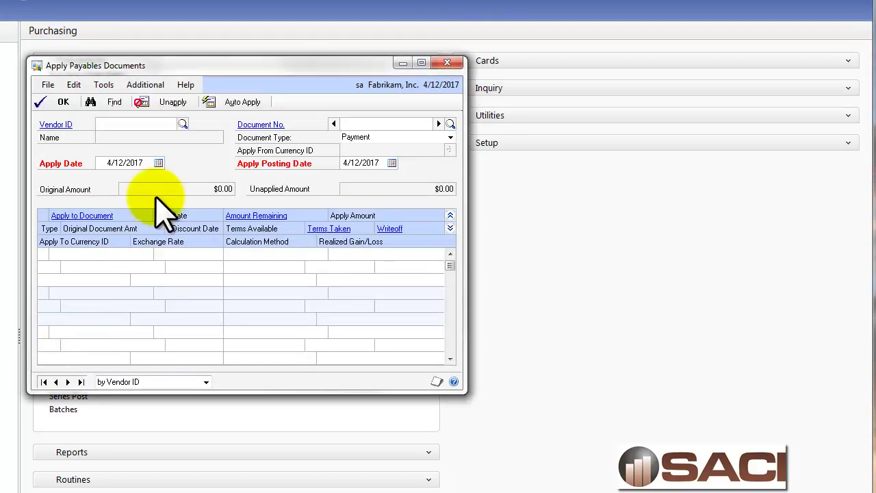
{"action": "type", "text": "C"}
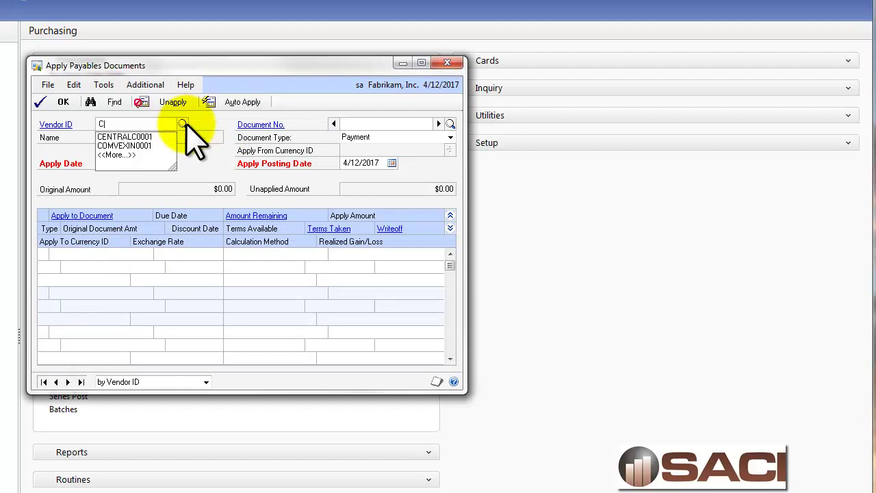
{"action": "type", "text": "EN"}
{"action": "key", "text": "Down"}
{"action": "key", "text": "Return"}
{"action": "key", "text": "Tab"}
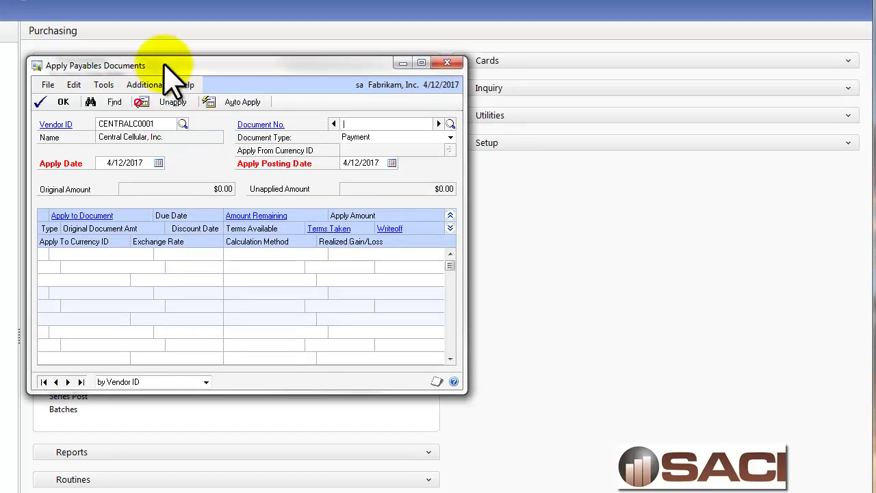
{"action": "left_click_drag", "start_coordinate": [171, 68], "coordinate": [402, 92]}
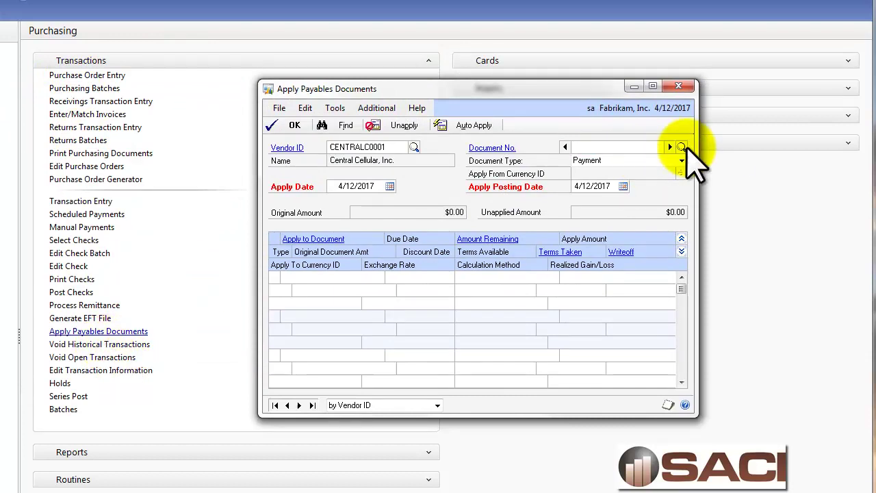
{"action": "left_click", "coordinate": [682, 147]}
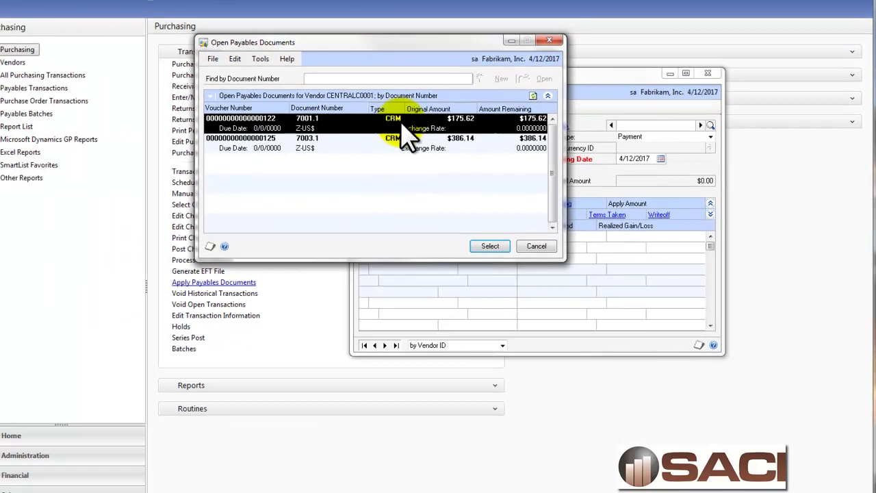
{"action": "double_click", "coordinate": [332, 140]}
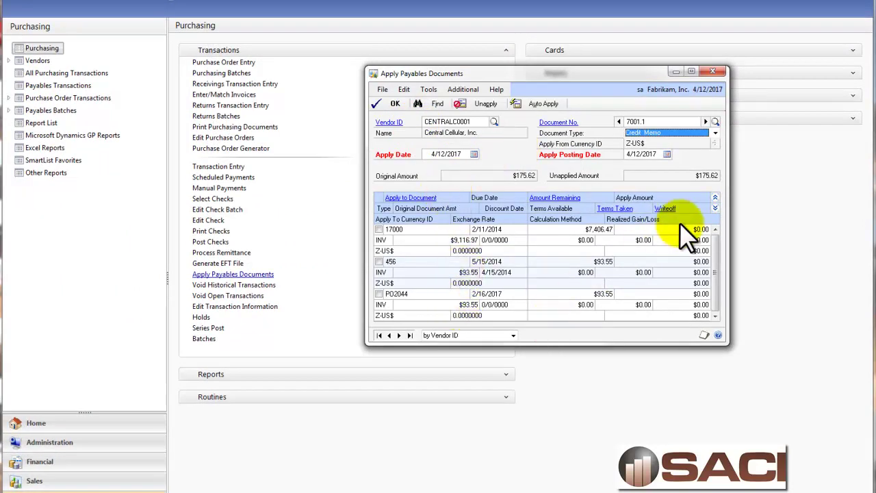
Step: Apply credit memo 7001.1 to invoices 456 and 17000, with the document list collapsed to single lines
{"action": "left_click", "coordinate": [715, 197]}
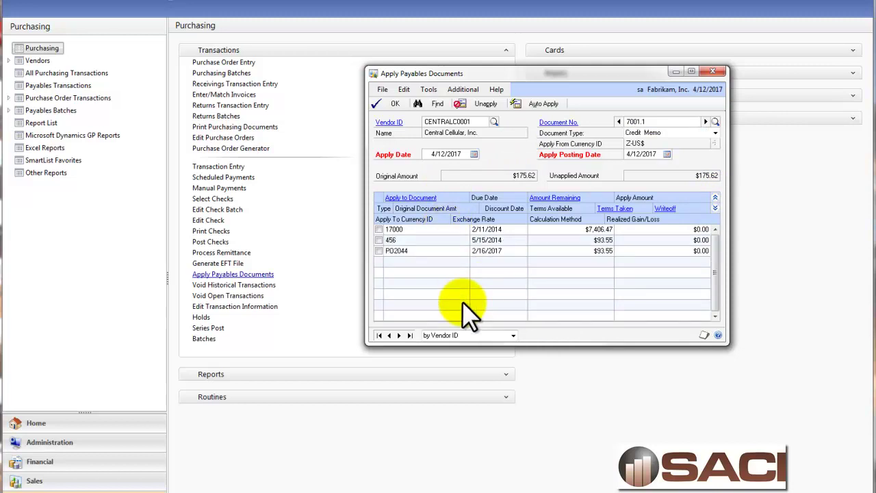
{"action": "left_click", "coordinate": [378, 239]}
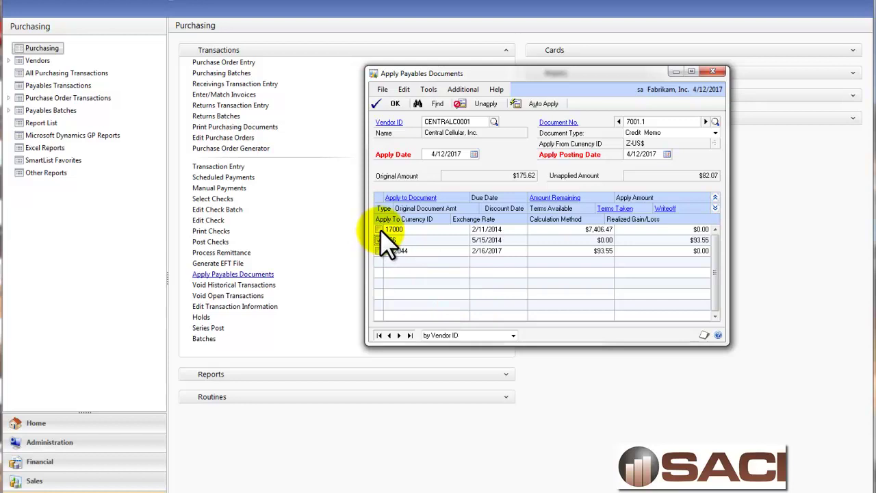
{"action": "left_click", "coordinate": [379, 229]}
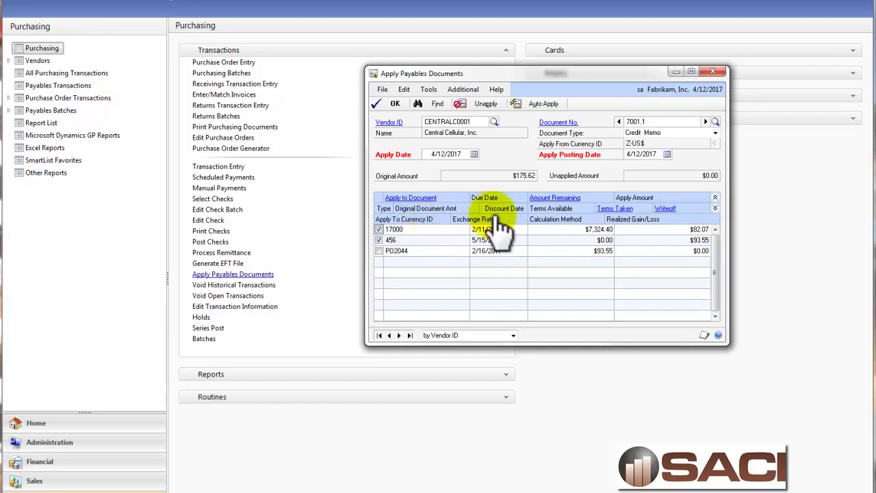
{"action": "left_click", "coordinate": [393, 104]}
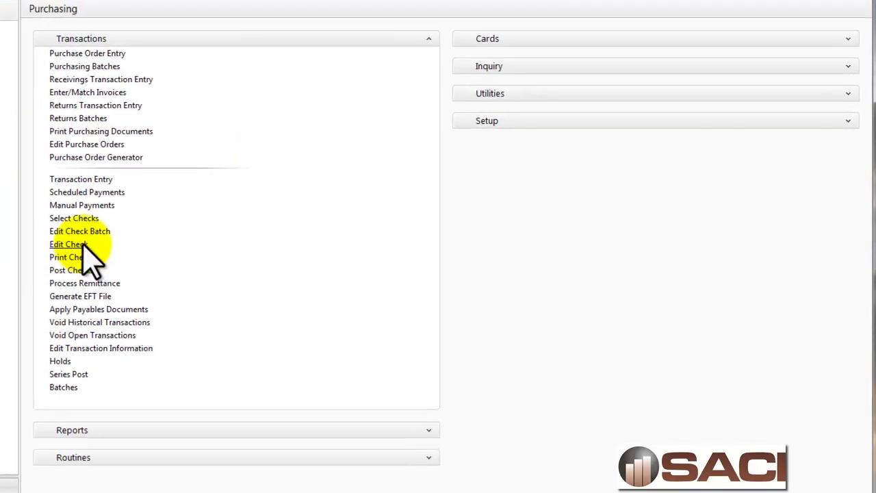
Step: Start a new payables check in batch BLA for vendor Central Cellular, Inc
{"action": "left_click", "coordinate": [82, 243]}
{"action": "left_click", "coordinate": [205, 108]}
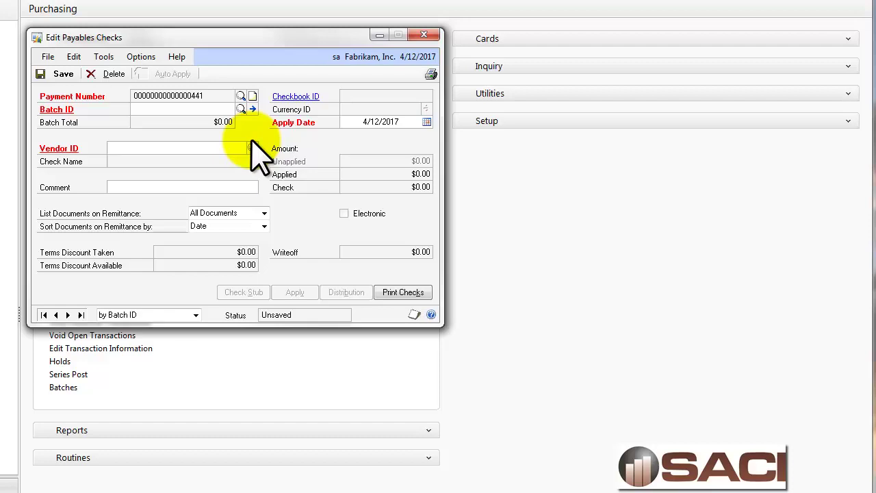
{"action": "type", "text": "BLA"}
{"action": "key", "text": "Tab"}
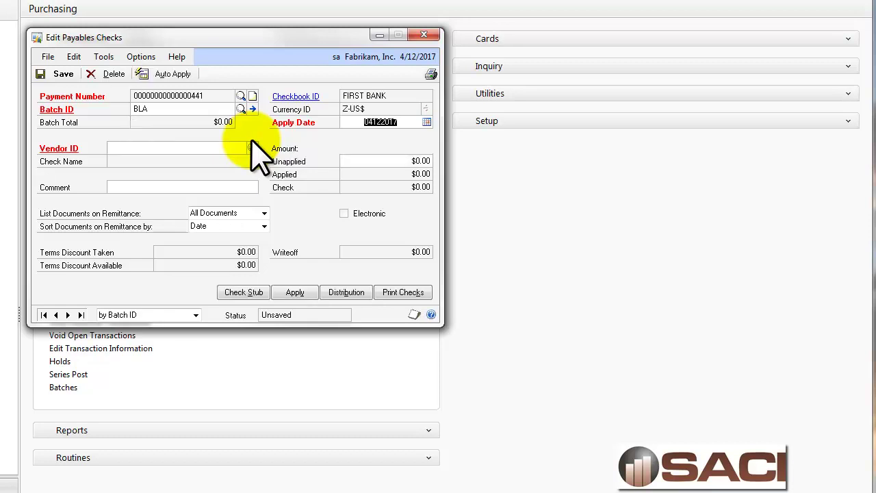
{"action": "key", "text": "Tab"}
{"action": "type", "text": "CE"}
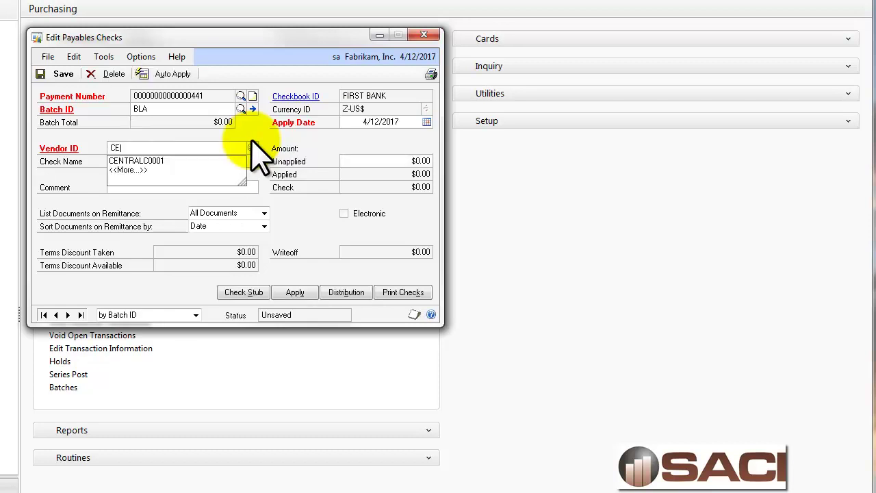
{"action": "key", "text": "Down"}
{"action": "key", "text": "Return"}
{"action": "key", "text": "Tab"}
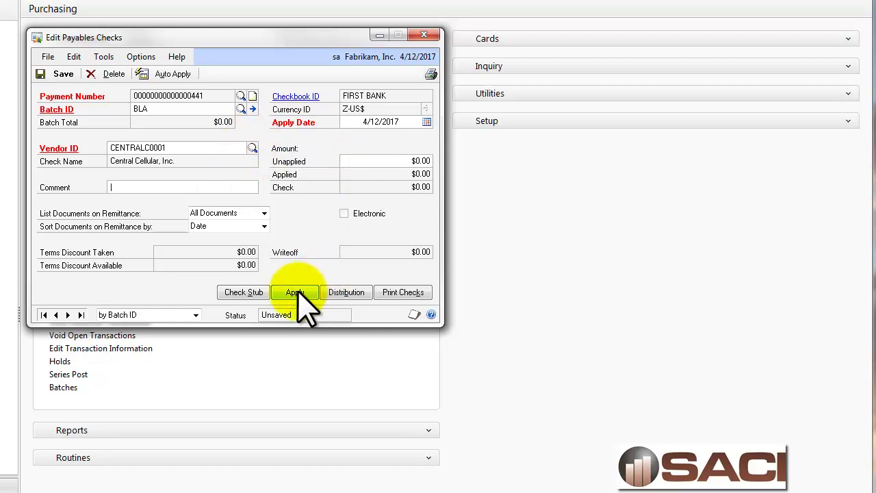
Step: Review the documents listed on the check stub, continuing with the PRIMARY remit-to address
{"action": "left_click", "coordinate": [244, 293]}
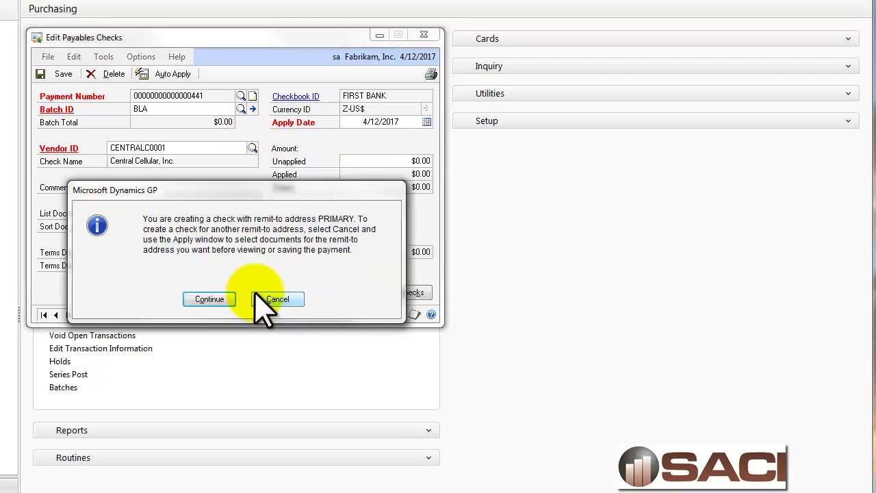
{"action": "left_click", "coordinate": [210, 299]}
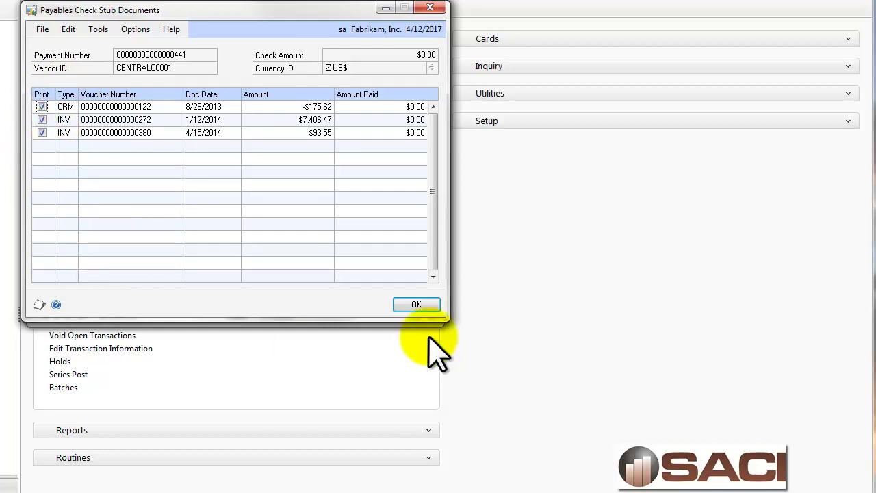
{"action": "left_click", "coordinate": [417, 305]}
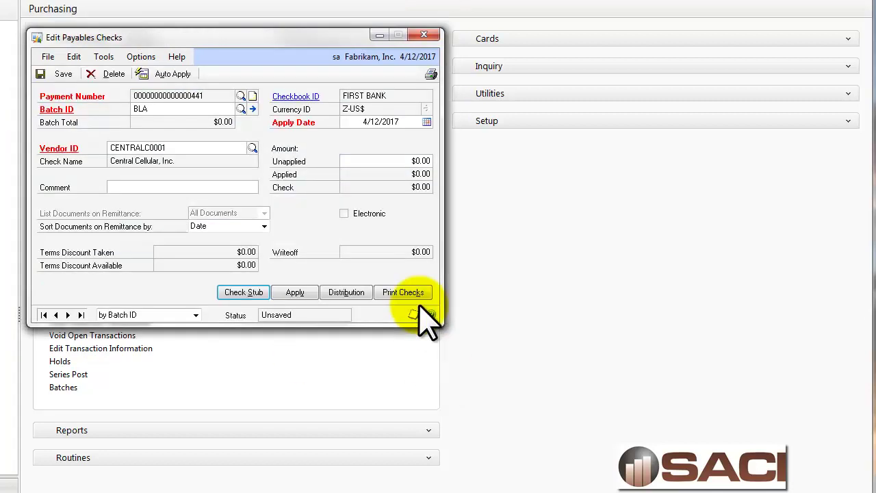
Step: Apply $50.00 of the payment to invoice 17000 and review the documents on the check stub
{"action": "left_click", "coordinate": [305, 294]}
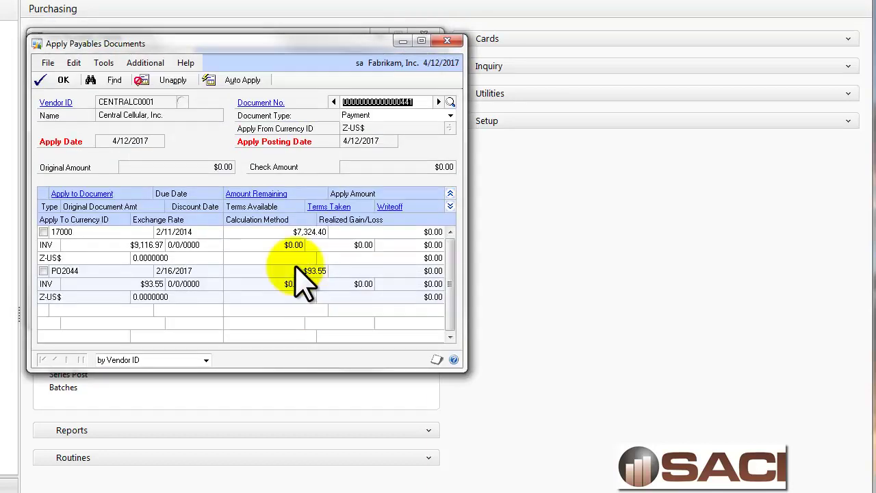
{"action": "left_click", "coordinate": [392, 234]}
{"action": "type", "text": "50"}
{"action": "key", "text": "Tab"}
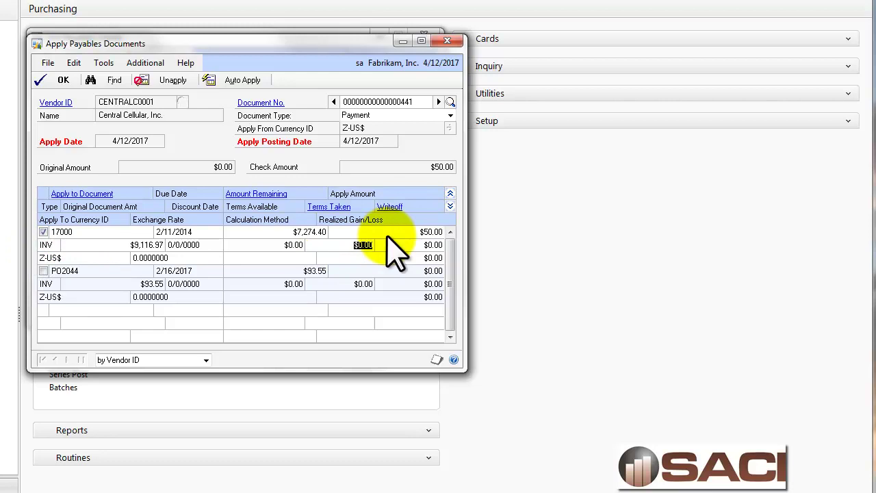
{"action": "left_click", "coordinate": [60, 81]}
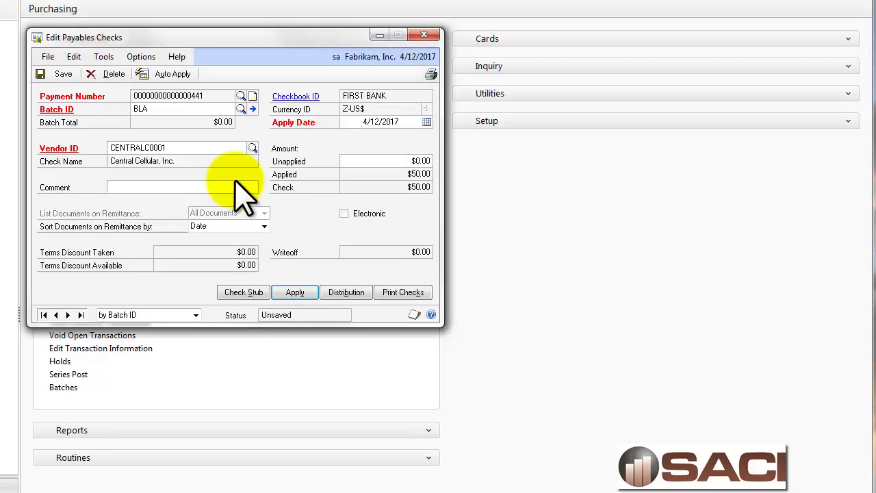
{"action": "left_click", "coordinate": [248, 292]}
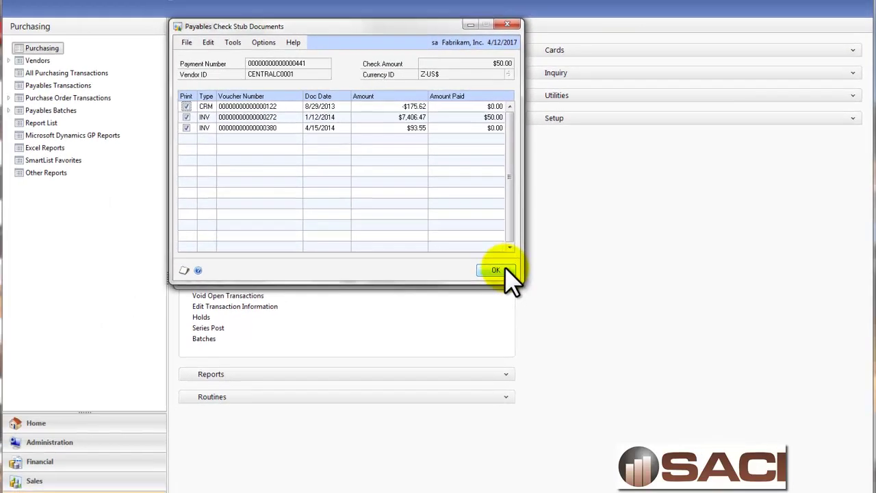
{"action": "left_click", "coordinate": [495, 269]}
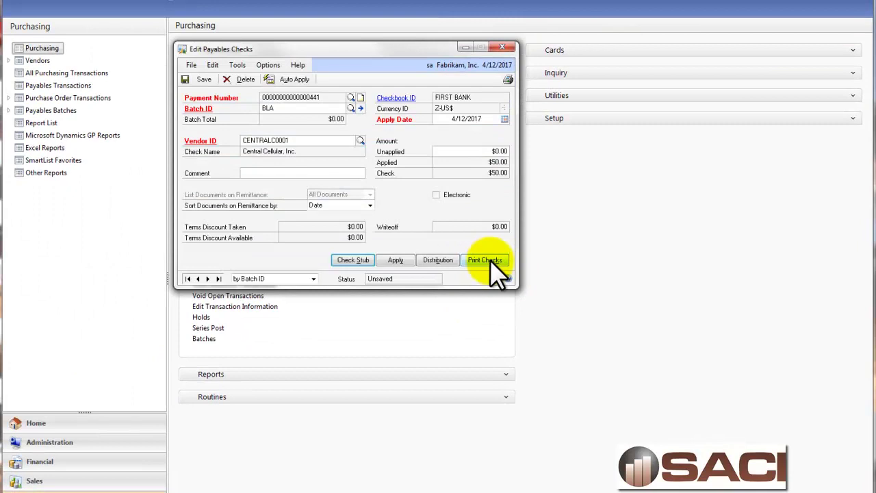
Step: Print the batch BLA check to the screen and widen the output window to examine all the stub columns
{"action": "left_click", "coordinate": [487, 260]}
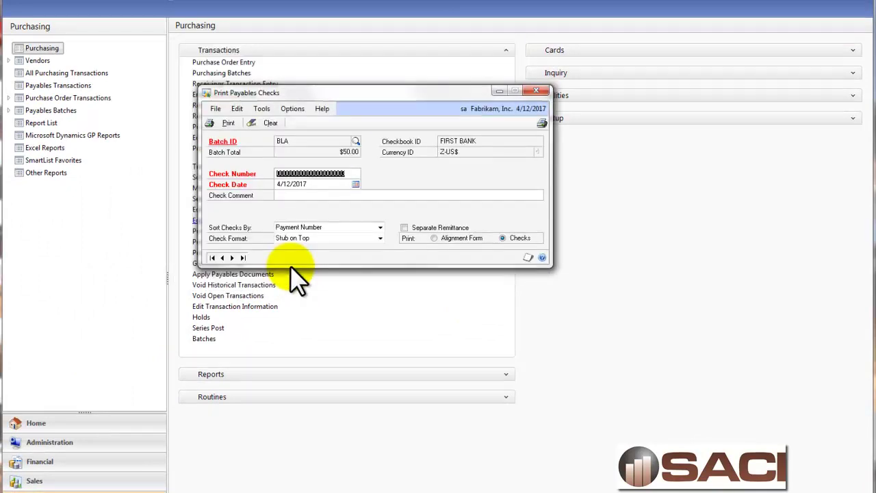
{"action": "left_click", "coordinate": [226, 122]}
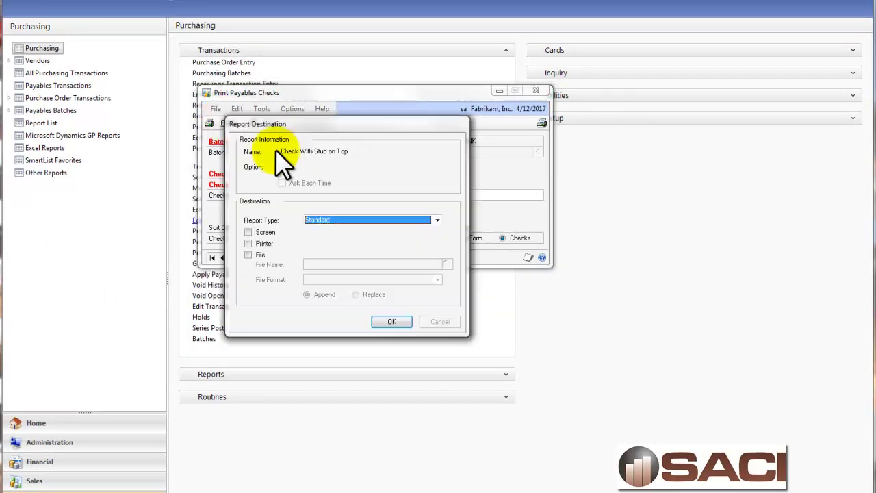
{"action": "left_click", "coordinate": [266, 232]}
{"action": "left_click", "coordinate": [392, 322]}
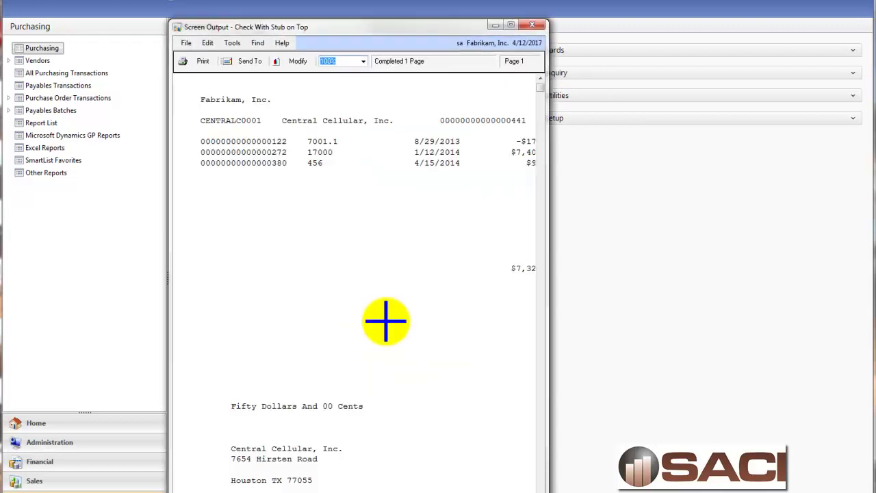
{"action": "left_click", "coordinate": [500, 287]}
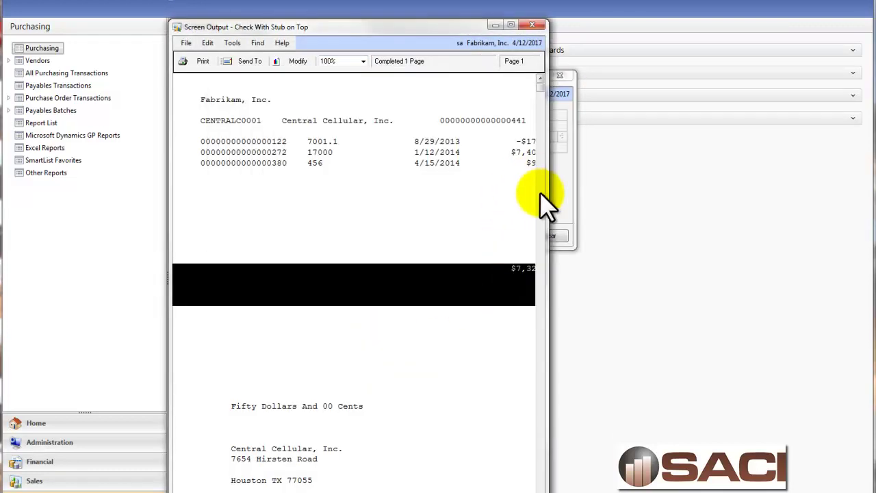
{"action": "left_click_drag", "start_coordinate": [548, 196], "coordinate": [836, 226]}
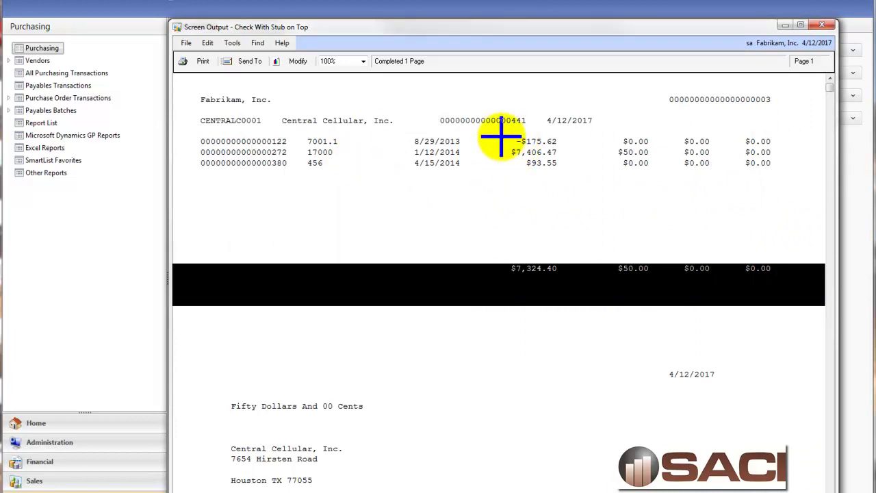
Step: Examine the printed stub lines for documents 7001.1, 456 and 17000, and close the screen output
{"action": "left_click", "coordinate": [372, 141]}
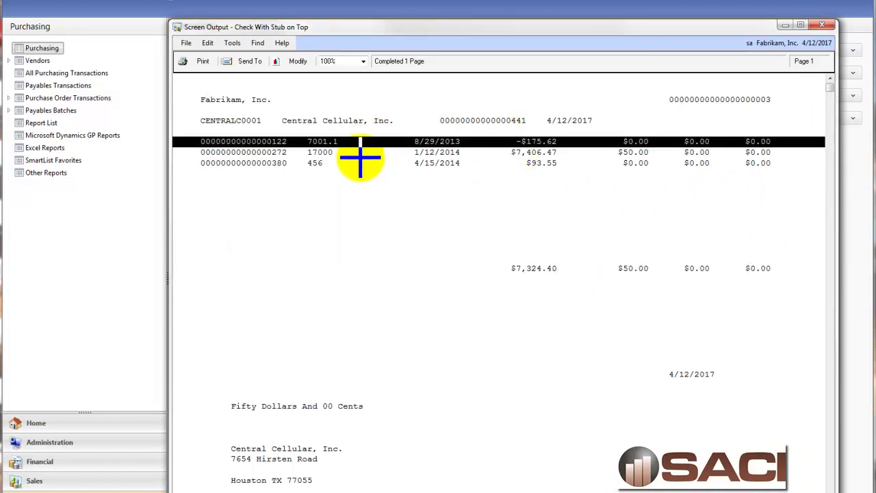
{"action": "left_click", "coordinate": [369, 163]}
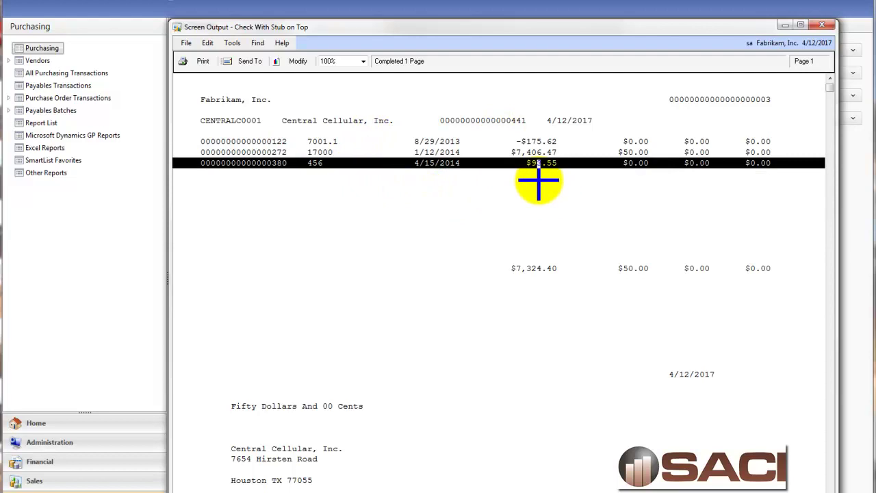
{"action": "left_click", "coordinate": [471, 153]}
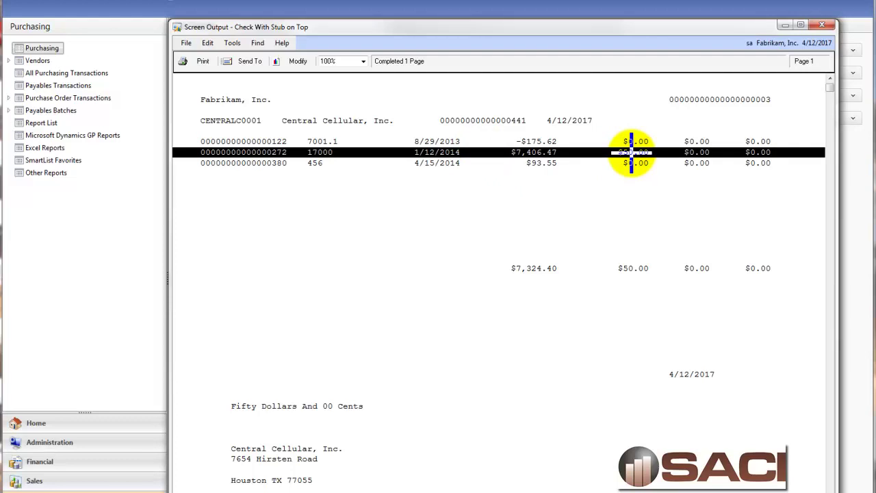
{"action": "left_click", "coordinate": [822, 25]}
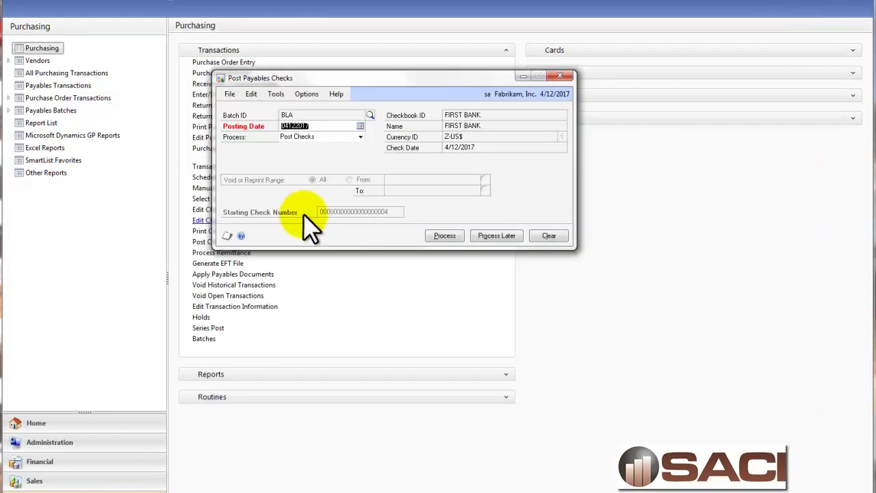
Step: Post the batch BLA check with posting date 4/12/2017, skipping the posting reports
{"action": "left_click", "coordinate": [450, 236]}
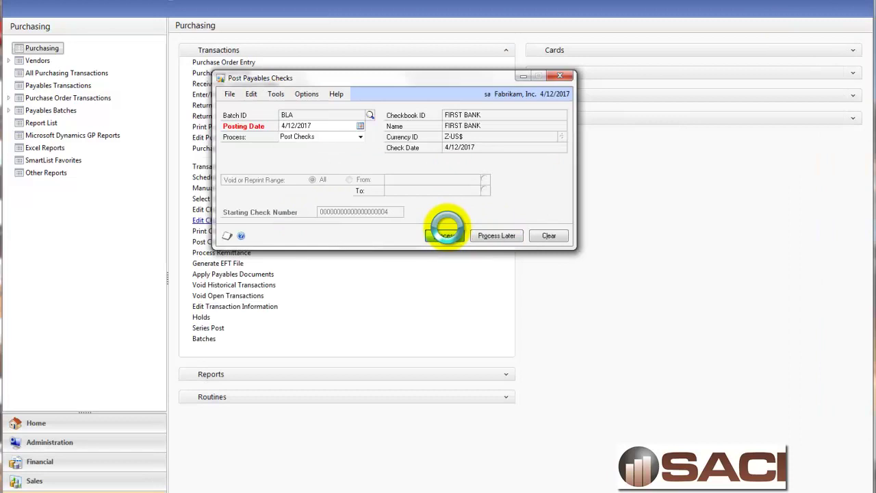
{"action": "left_click", "coordinate": [445, 322]}
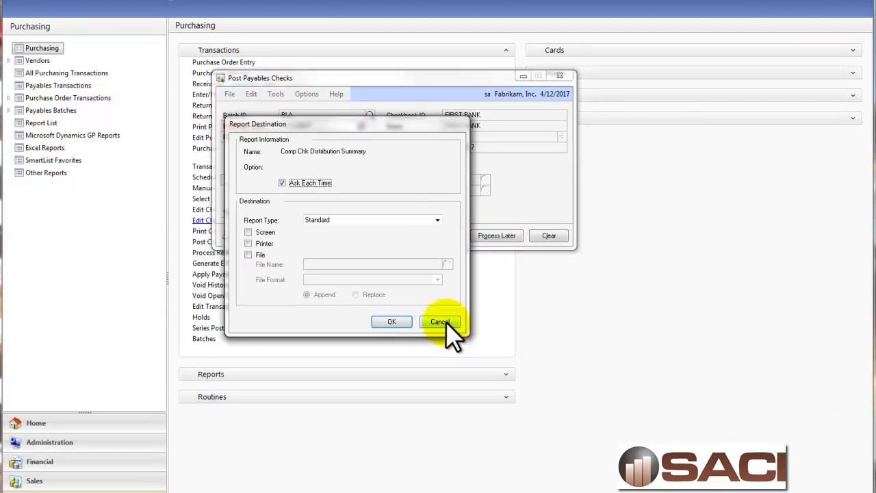
{"action": "left_click", "coordinate": [444, 322]}
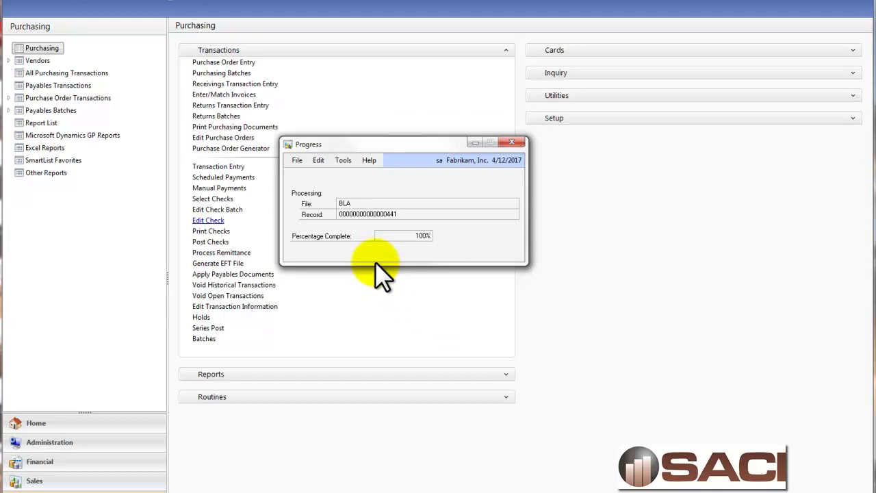
{"action": "left_click", "coordinate": [456, 319]}
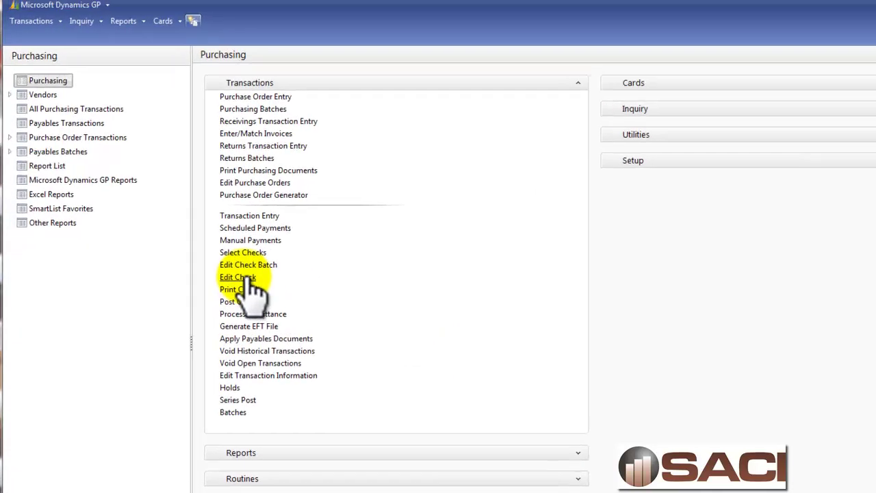
Step: Start another payables check for vendor Central Cellular, Inc. in a newly added batch BLA using the FIRST BANK checkbook
{"action": "left_click", "coordinate": [209, 221]}
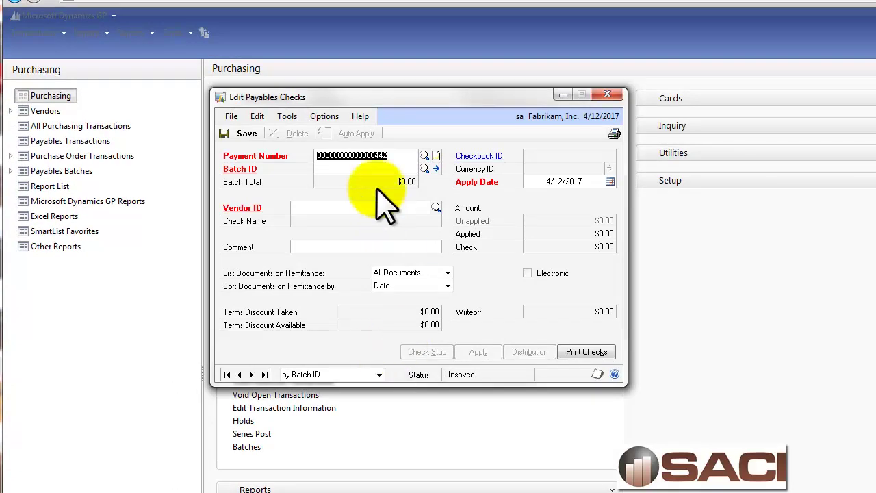
{"action": "type", "text": "B"}
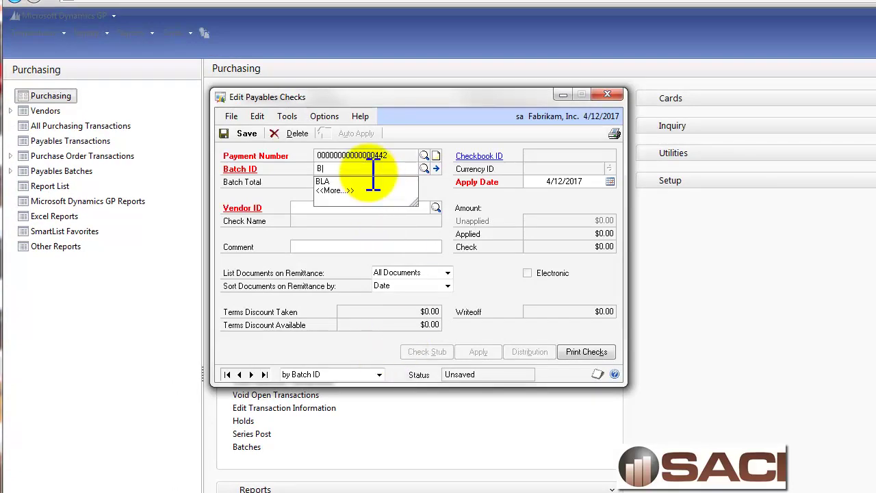
{"action": "type", "text": "LA"}
{"action": "key", "text": "Tab"}
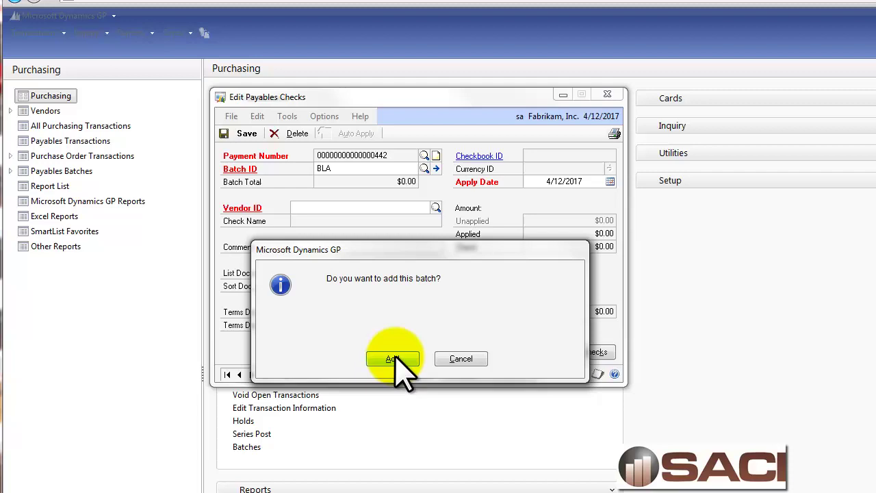
{"action": "left_click", "coordinate": [393, 355]}
{"action": "left_click", "coordinate": [575, 295]}
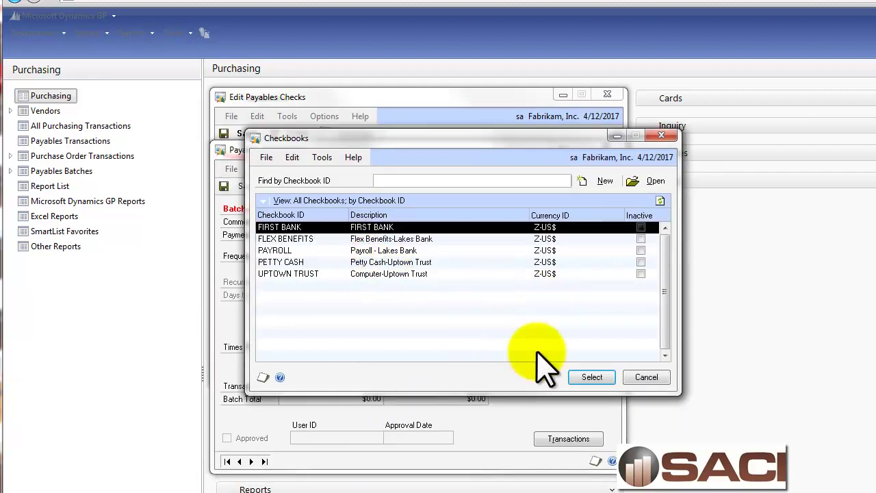
{"action": "left_click", "coordinate": [592, 377]}
{"action": "left_click", "coordinate": [239, 186]}
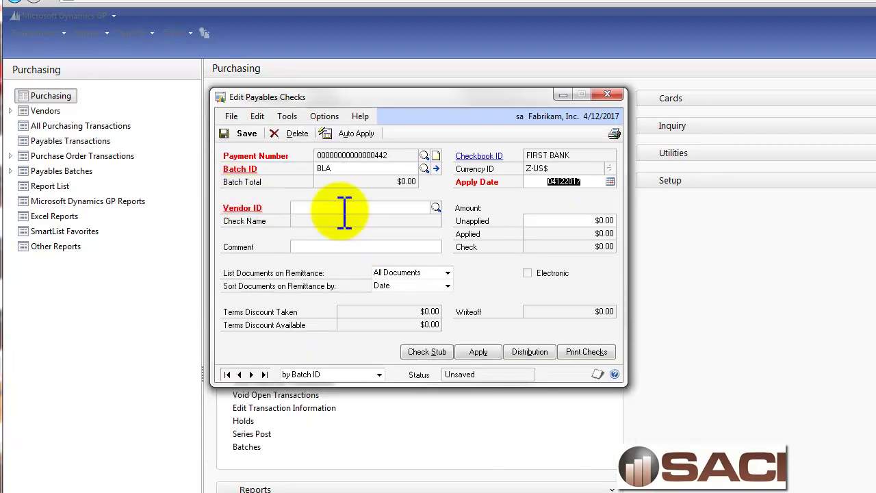
{"action": "type", "text": "CENTRALC0001"}
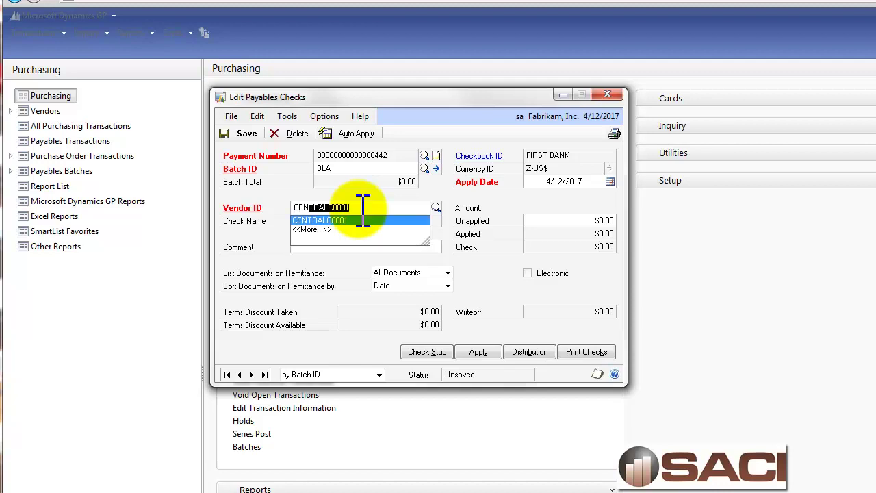
{"action": "key", "text": "Return"}
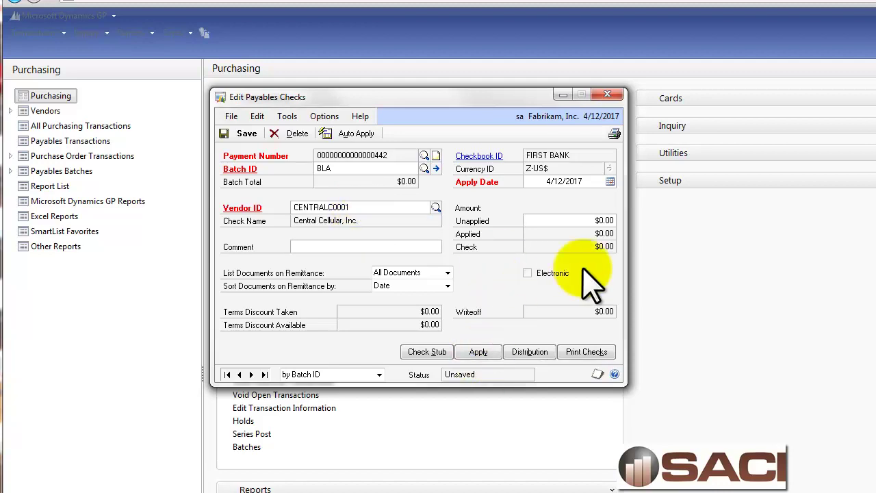
Step: Apply credit memo 7003.1 to invoices PO2044 and 17000, and review the documents on the check stub
{"action": "left_click", "coordinate": [489, 351]}
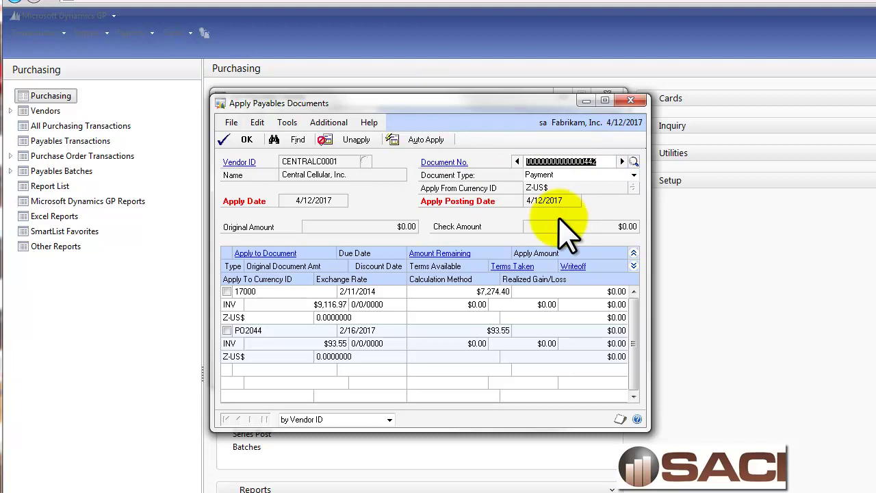
{"action": "left_click", "coordinate": [634, 161]}
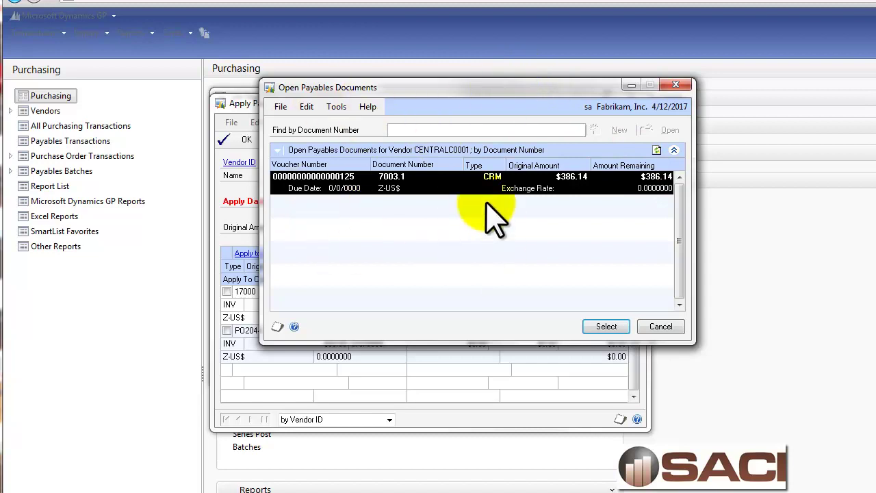
{"action": "left_click", "coordinate": [598, 327]}
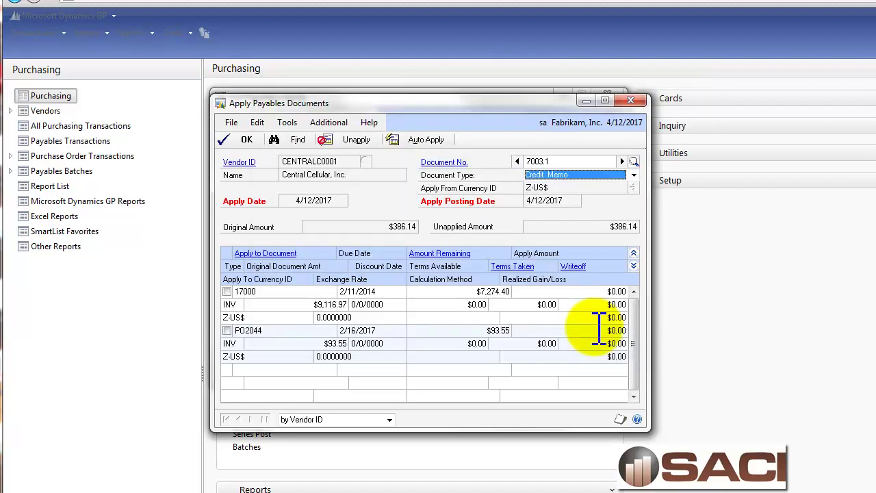
{"action": "left_click", "coordinate": [226, 330]}
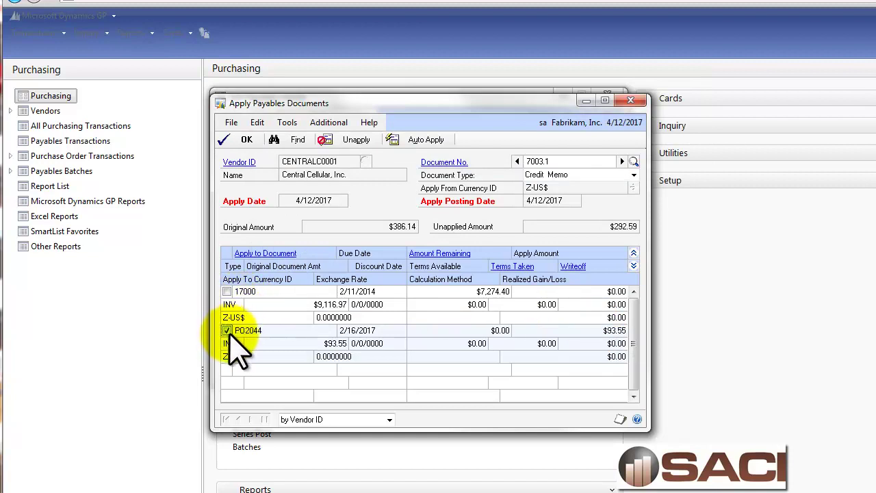
{"action": "left_click", "coordinate": [226, 291]}
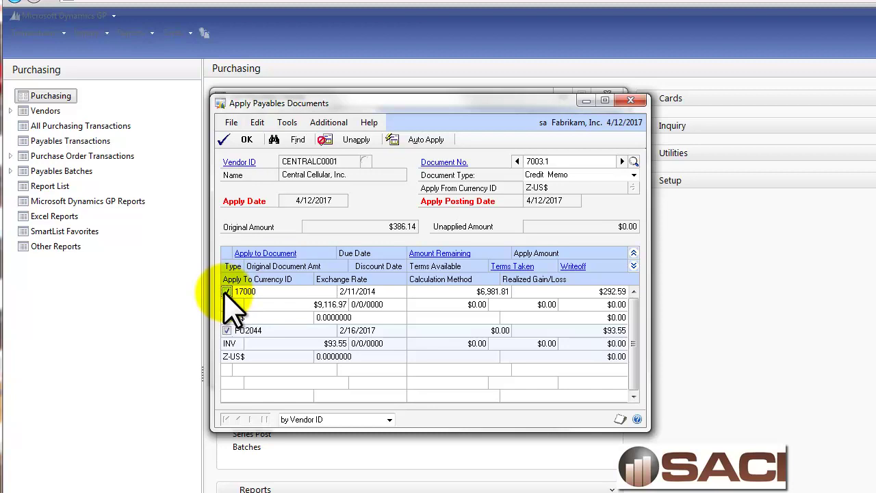
{"action": "left_click", "coordinate": [243, 140]}
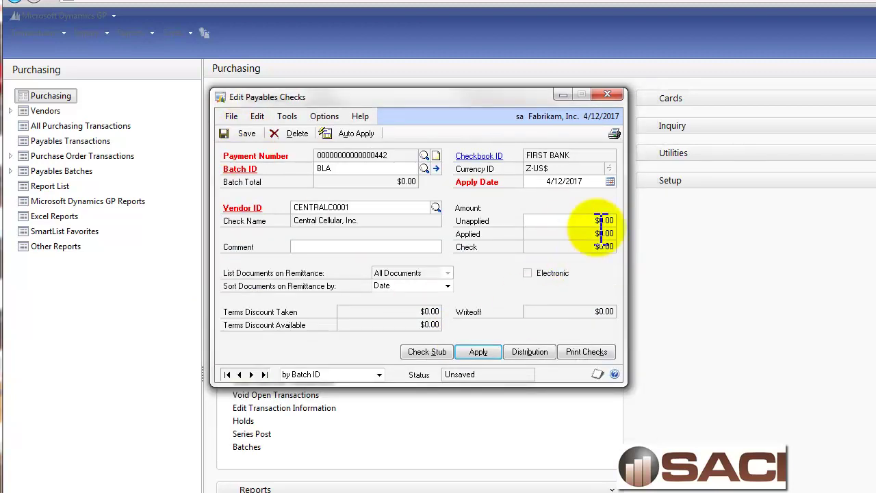
{"action": "left_click", "coordinate": [426, 351]}
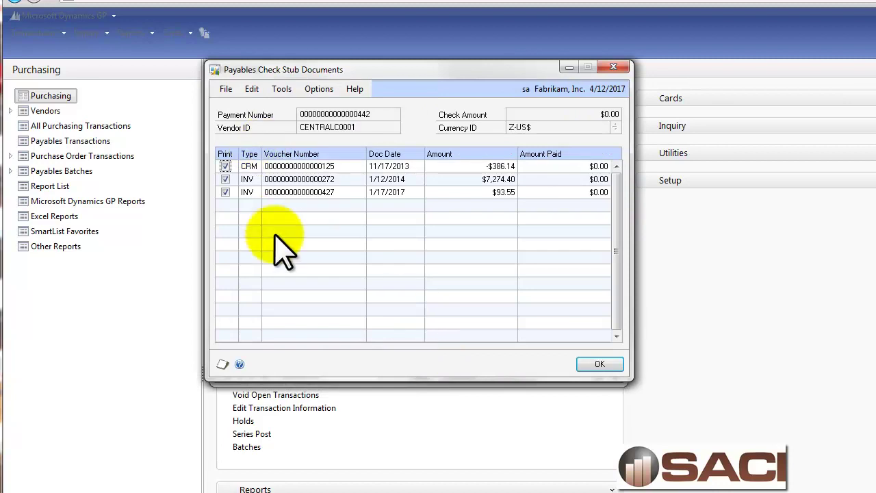
{"action": "left_click", "coordinate": [600, 364]}
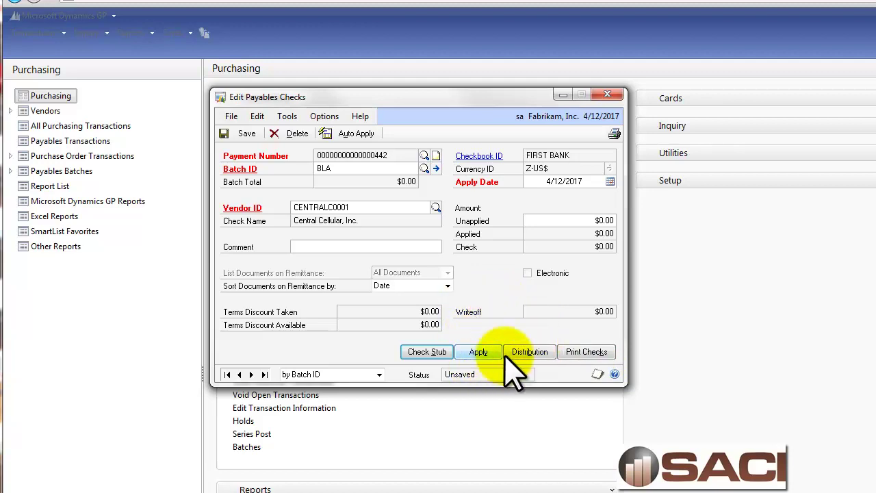
Step: Apply the payment to the full remaining balance of invoice 17000 and recheck the stub documents
{"action": "left_click", "coordinate": [483, 353]}
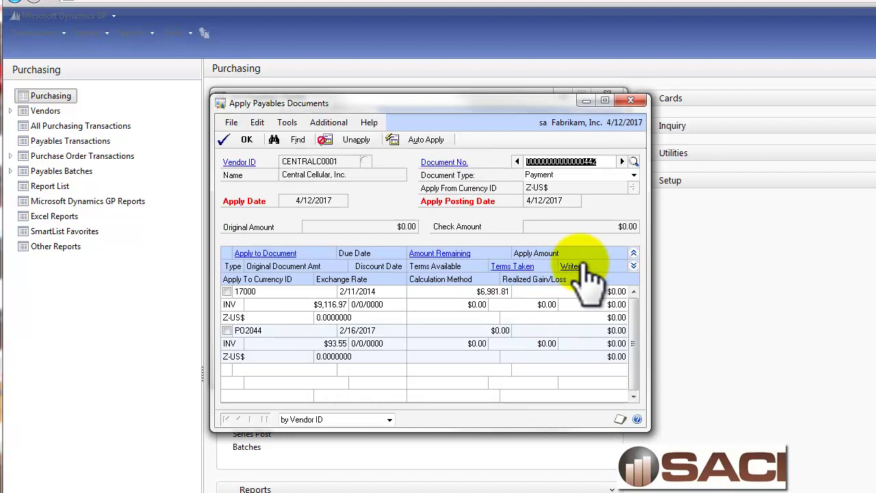
{"action": "left_click", "coordinate": [226, 291]}
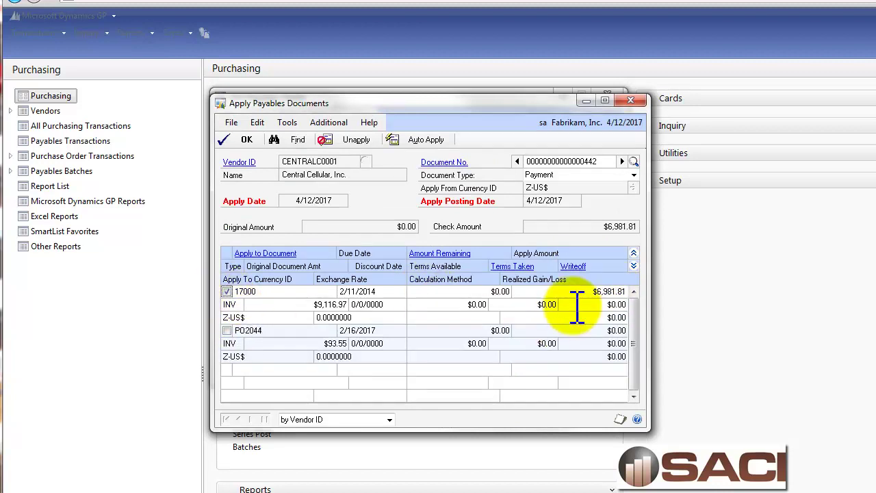
{"action": "left_click", "coordinate": [236, 139]}
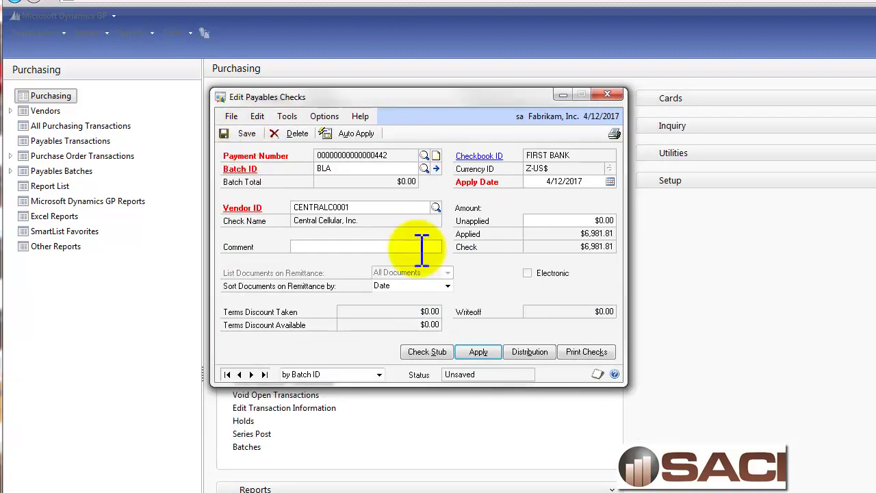
{"action": "left_click", "coordinate": [427, 352]}
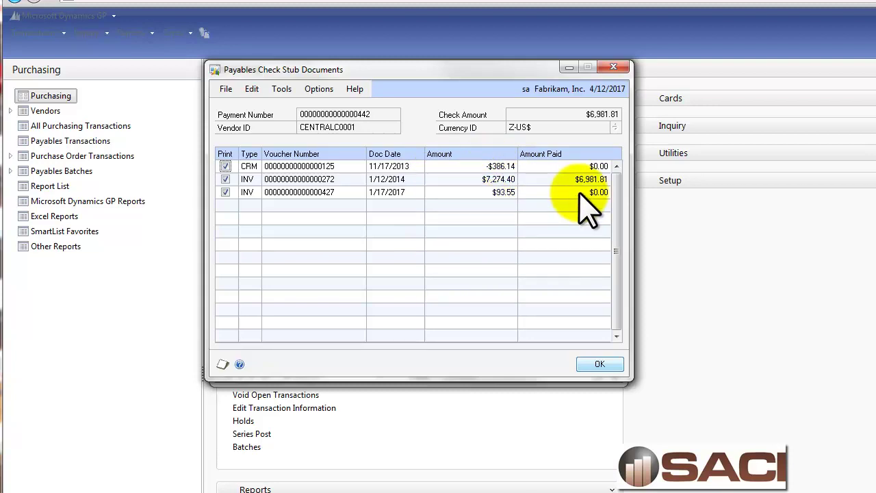
{"action": "left_click", "coordinate": [601, 364]}
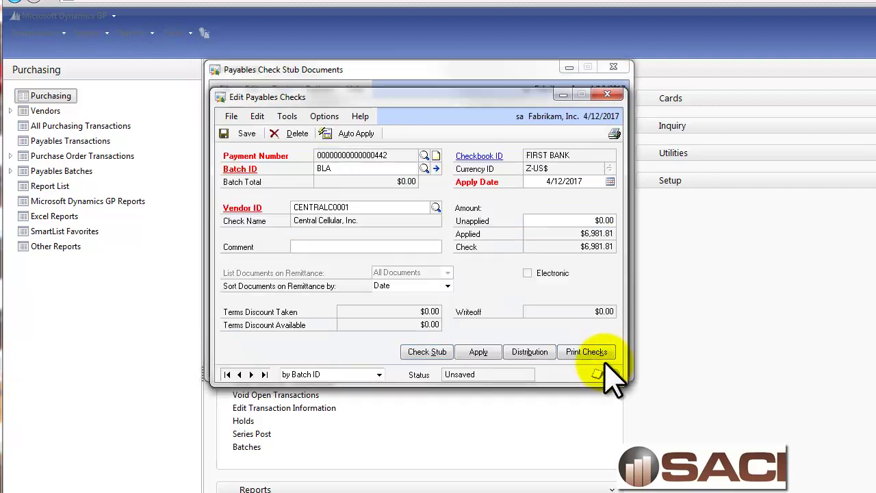
{"action": "left_click", "coordinate": [427, 351]}
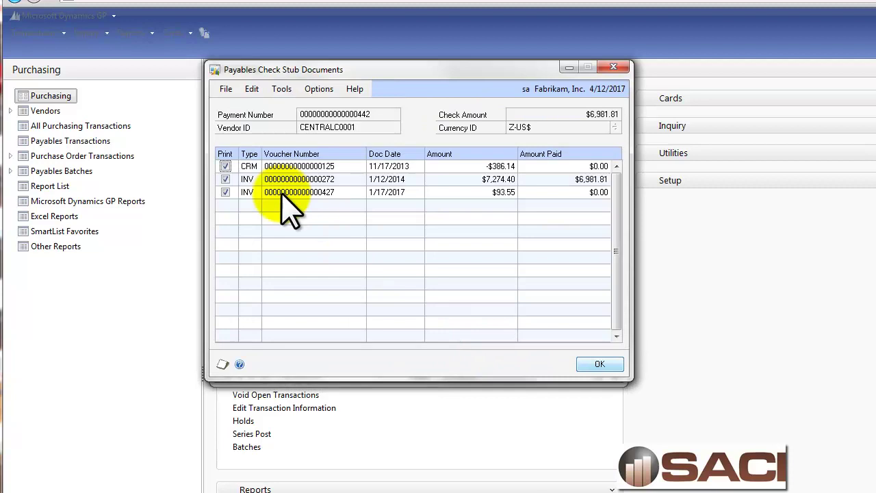
{"action": "left_click", "coordinate": [225, 166]}
{"action": "left_click", "coordinate": [225, 193]}
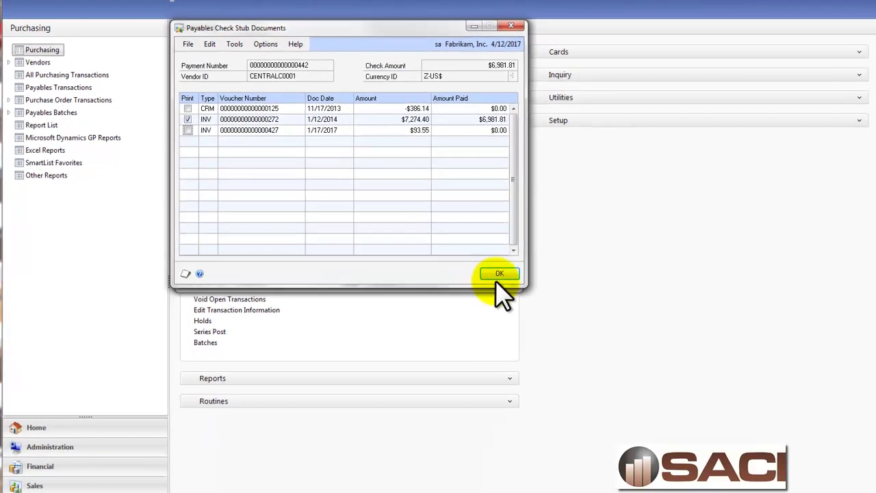
{"action": "left_click", "coordinate": [555, 335]}
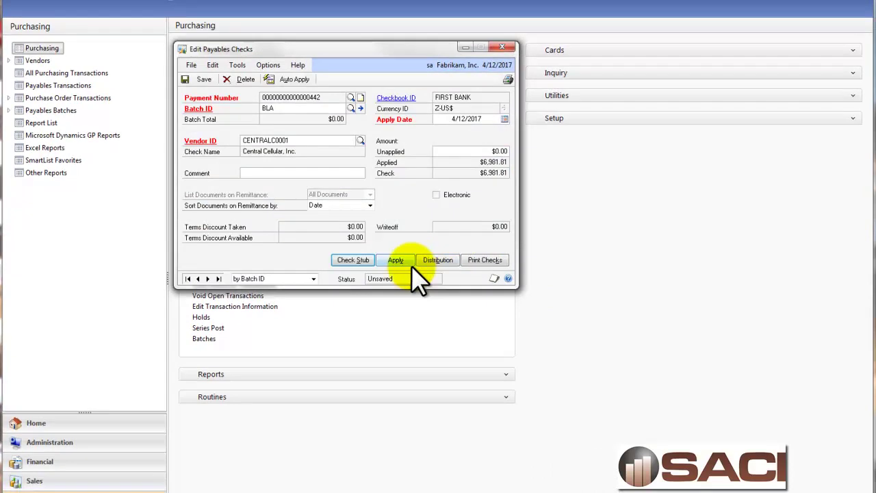
Step: Print the batch BLA check to the screen in the Stub on Top format
{"action": "left_click", "coordinate": [487, 260]}
{"action": "left_click", "coordinate": [301, 263]}
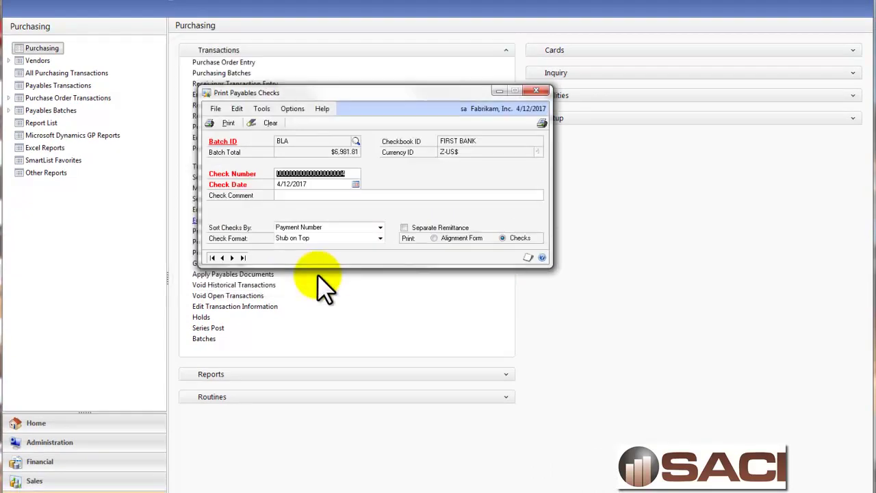
{"action": "left_click", "coordinate": [226, 123]}
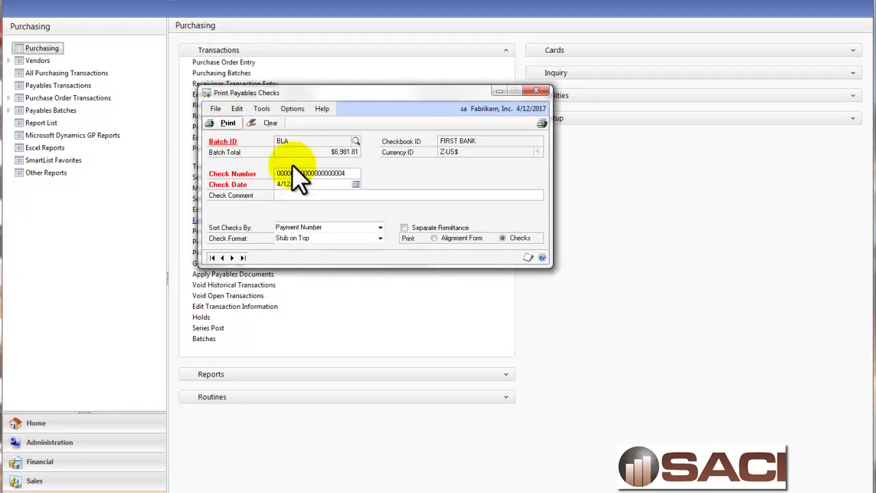
{"action": "left_click", "coordinate": [259, 231]}
{"action": "left_click", "coordinate": [391, 323]}
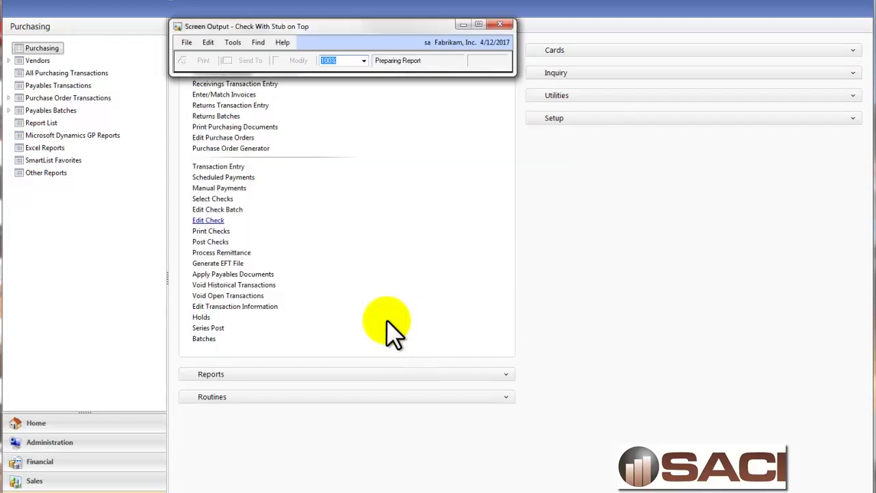
{"action": "left_click", "coordinate": [472, 310]}
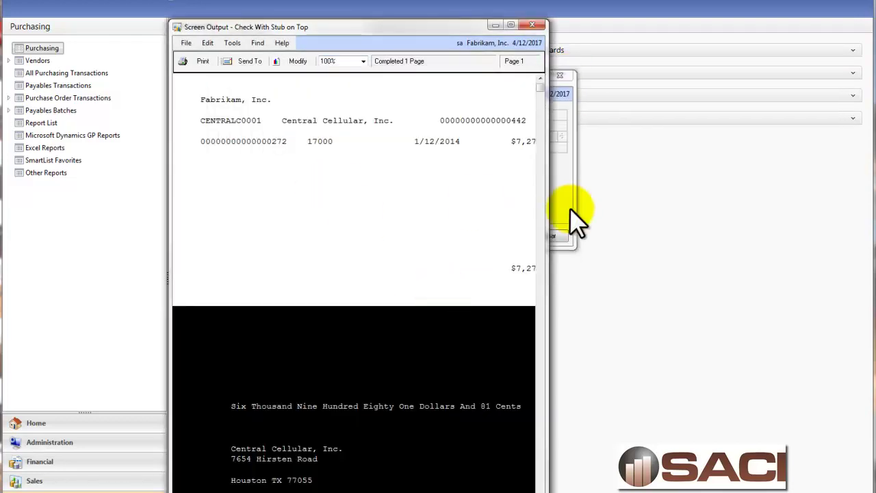
Step: Check all amount columns of the check stub preview, and post the checks in batch BLA without outputting the posting reports
{"action": "left_click_drag", "start_coordinate": [548, 217], "coordinate": [816, 206]}
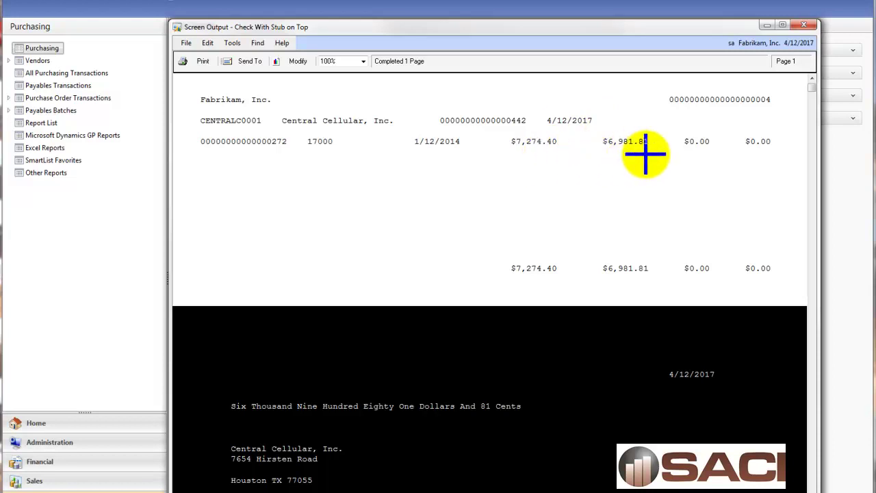
{"action": "left_click", "coordinate": [803, 25]}
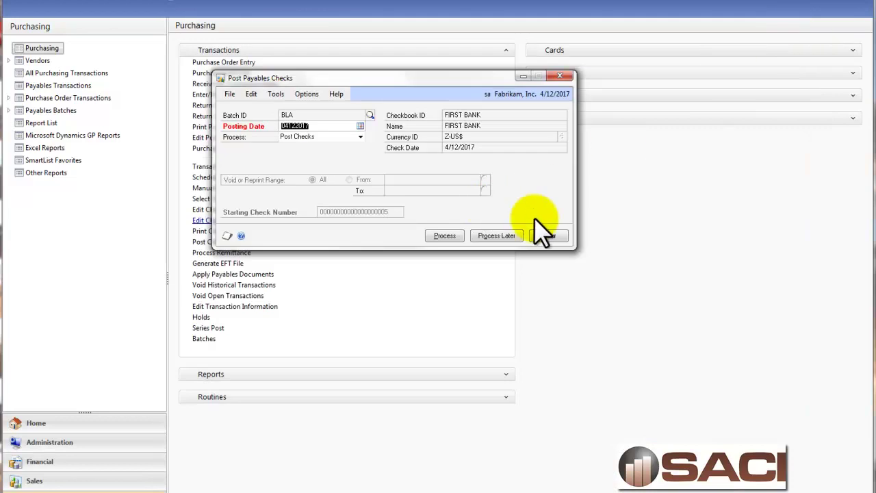
{"action": "left_click", "coordinate": [454, 236]}
{"action": "left_click", "coordinate": [449, 323]}
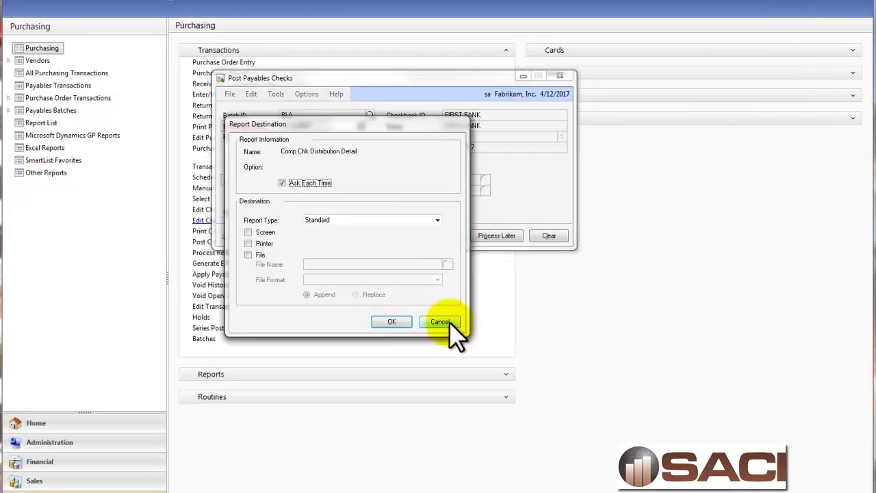
{"action": "left_click", "coordinate": [449, 321]}
{"action": "left_click", "coordinate": [441, 321]}
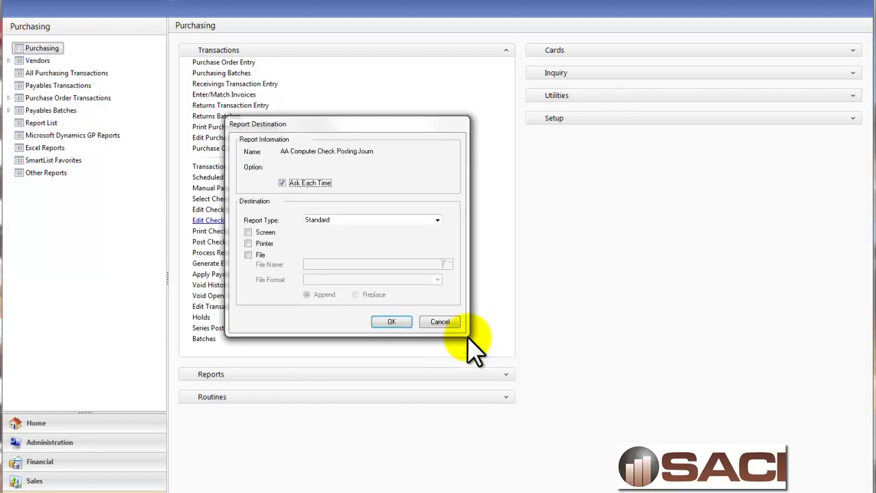
{"action": "left_click", "coordinate": [441, 321]}
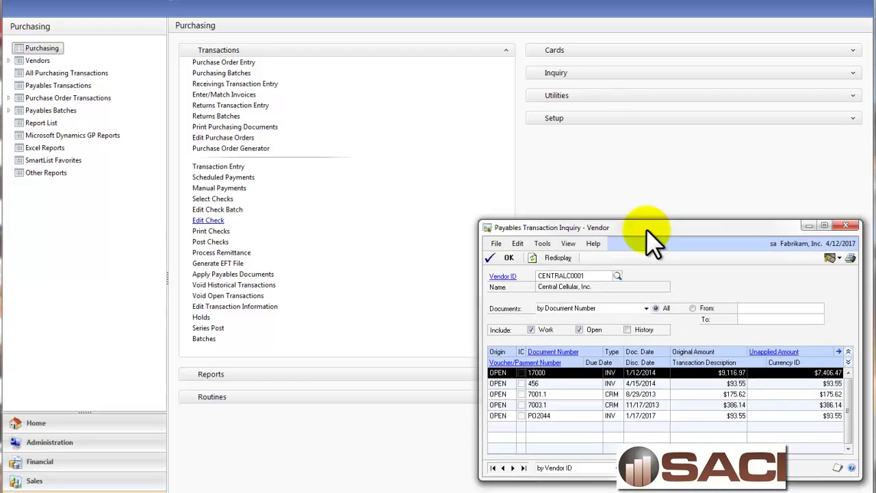
Step: Refresh the payables transaction inquiry for vendor CENTRALC0001 with work and open documents included
{"action": "left_click_drag", "start_coordinate": [645, 229], "coordinate": [373, 81]}
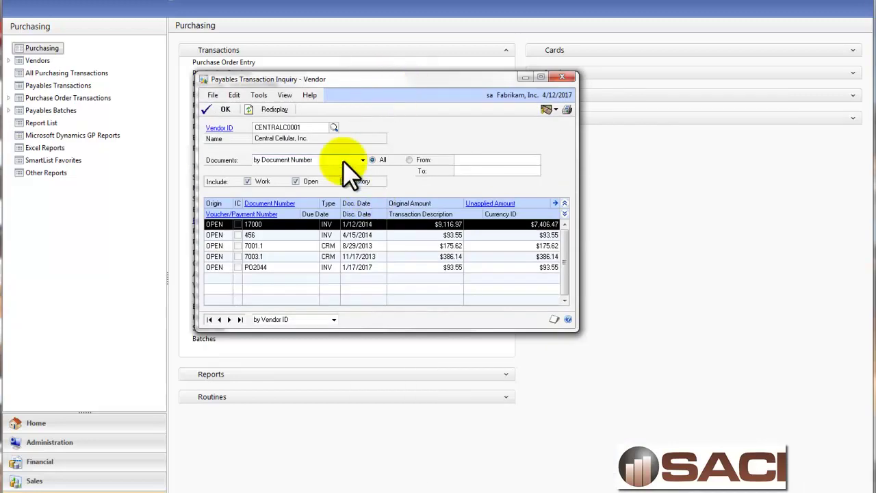
{"action": "left_click", "coordinate": [274, 109]}
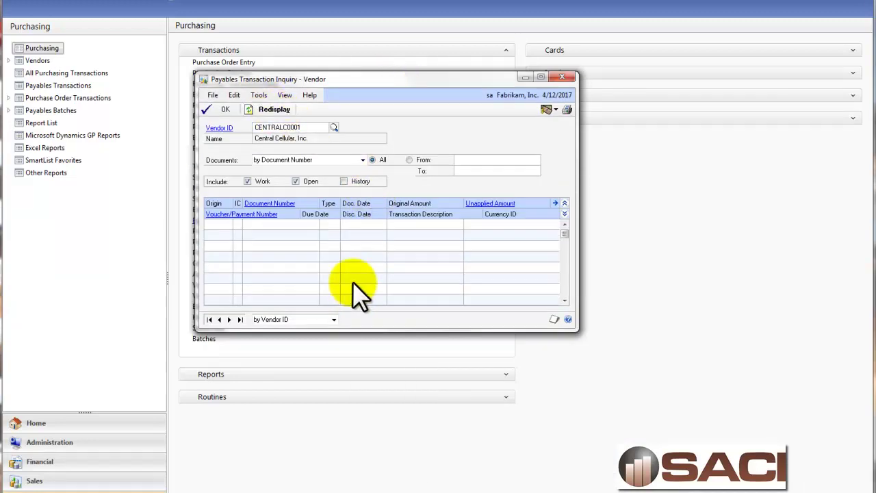